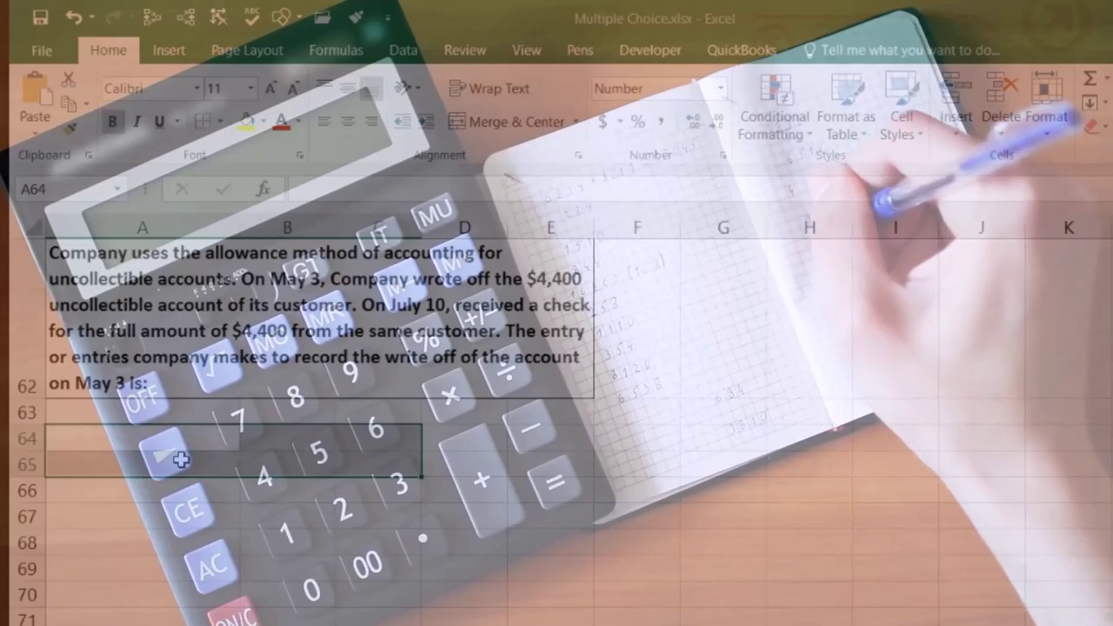
Step: Enter AR as the account in A65 and record its credit of -4400 in D65
{"action": "left_click", "coordinate": [181, 459]}
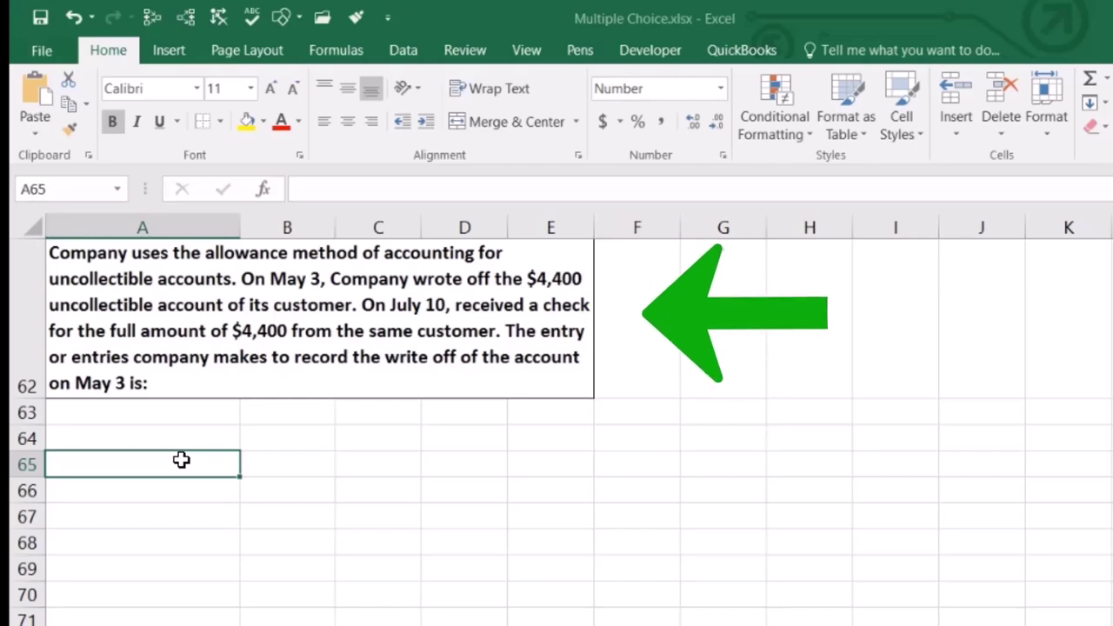
{"action": "type", "text": "AC"}
{"action": "key", "text": "BackSpace"}
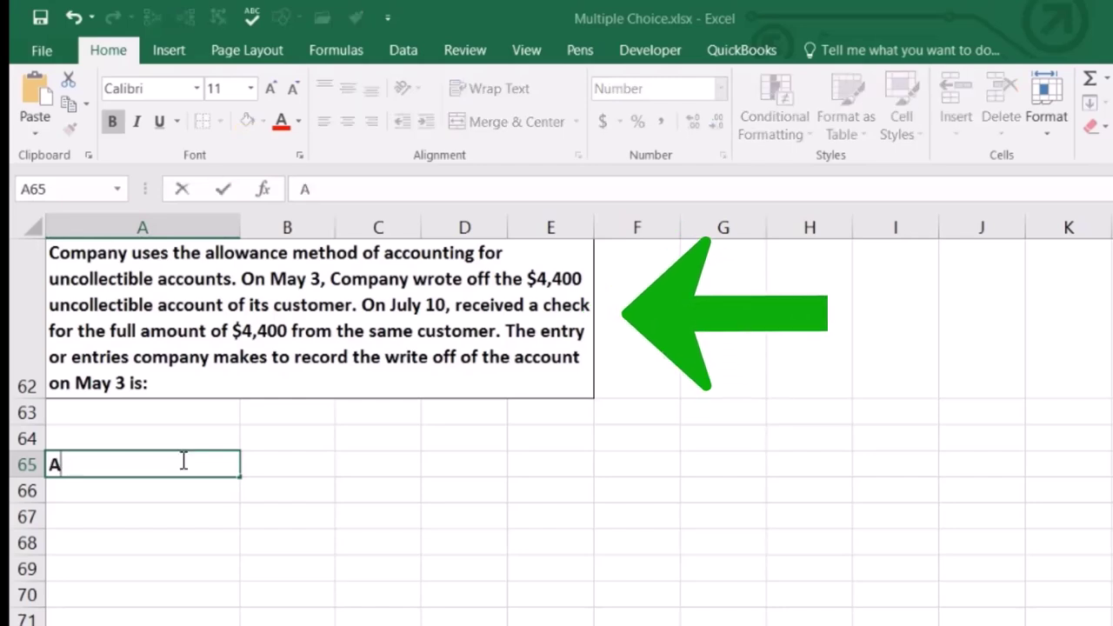
{"action": "type", "text": "R"}
{"action": "key", "text": "Tab"}
{"action": "key", "text": "Tab"}
{"action": "key", "text": "Tab"}
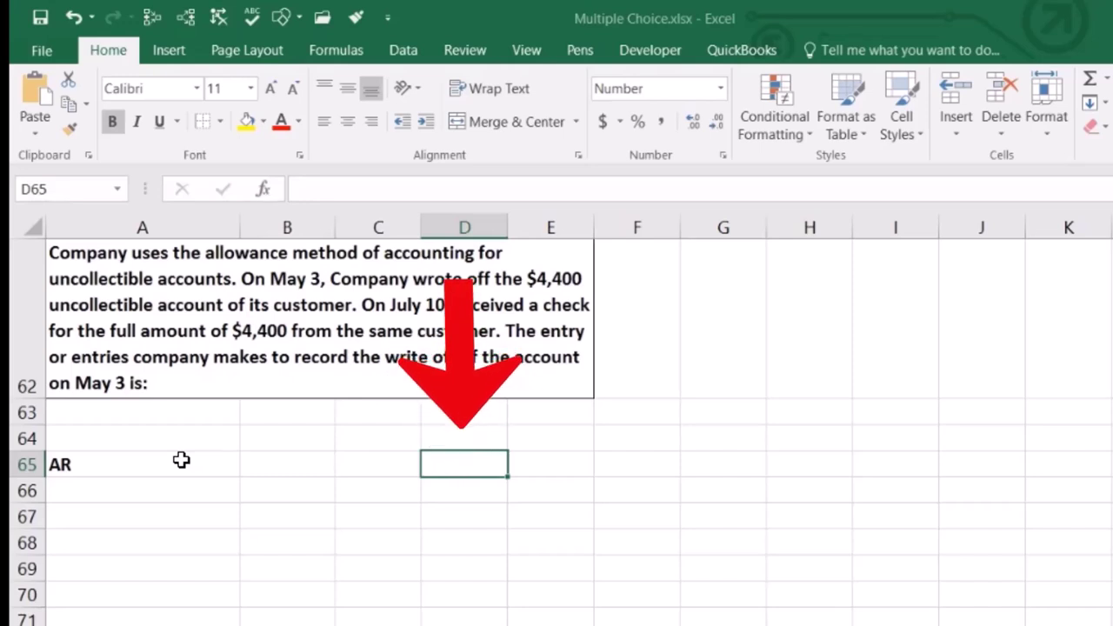
{"action": "type", "text": "-"}
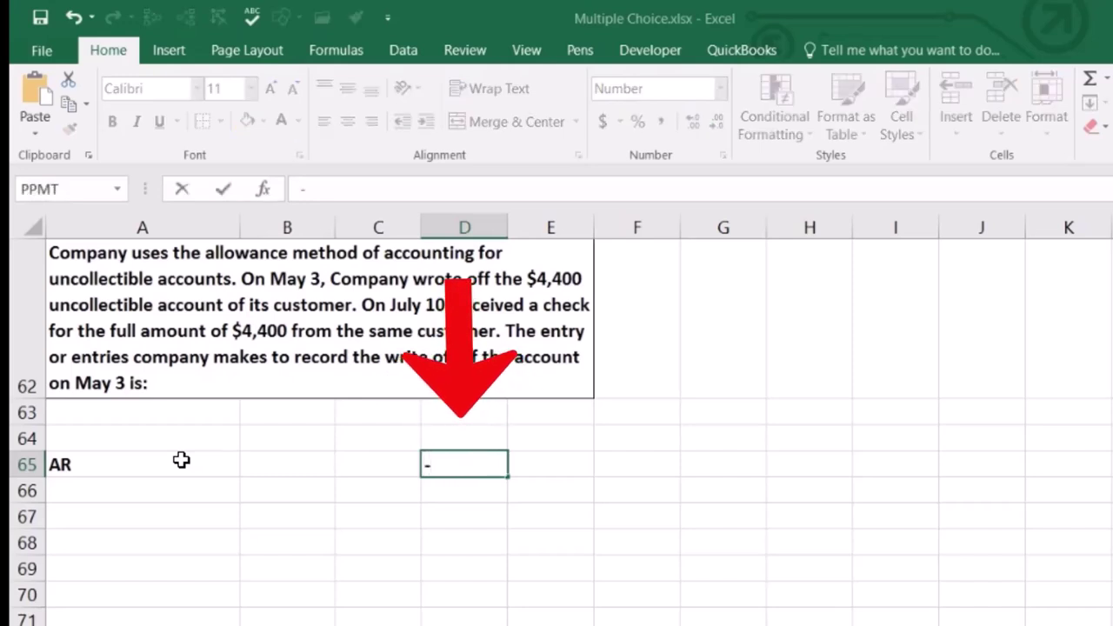
{"action": "type", "text": "4400"}
{"action": "key", "text": "Return"}
Step: Enter the debit in C64 as the negative of D65
{"action": "key", "text": "Right"}
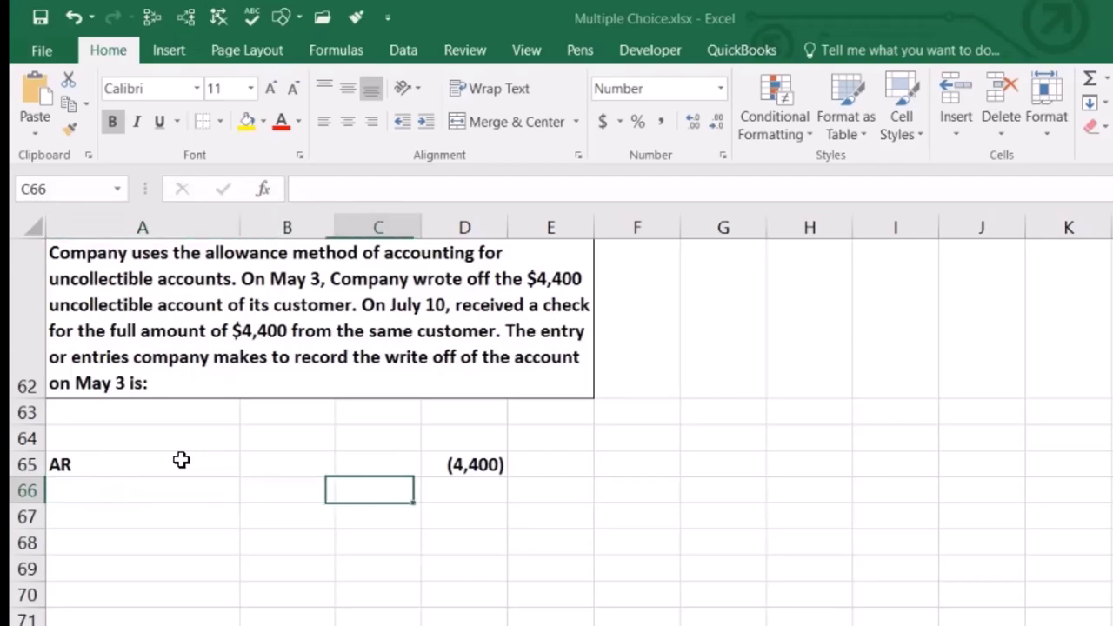
{"action": "key", "text": "Right"}
{"action": "key", "text": "Up"}
{"action": "key", "text": "Up"}
{"action": "type", "text": "4400"}
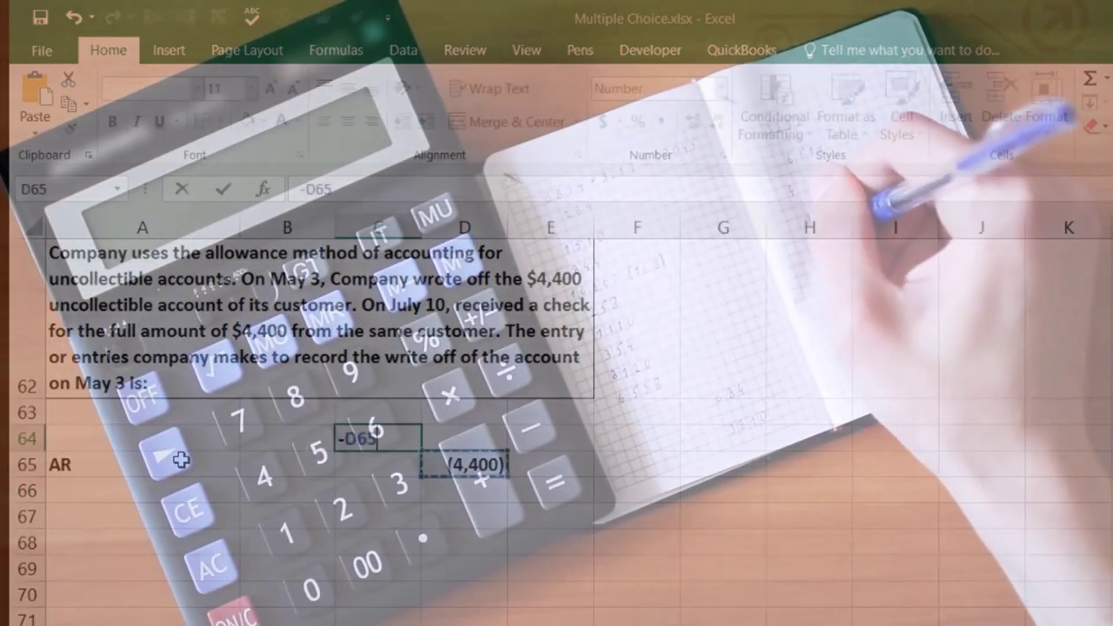
{"action": "key", "text": "Return"}
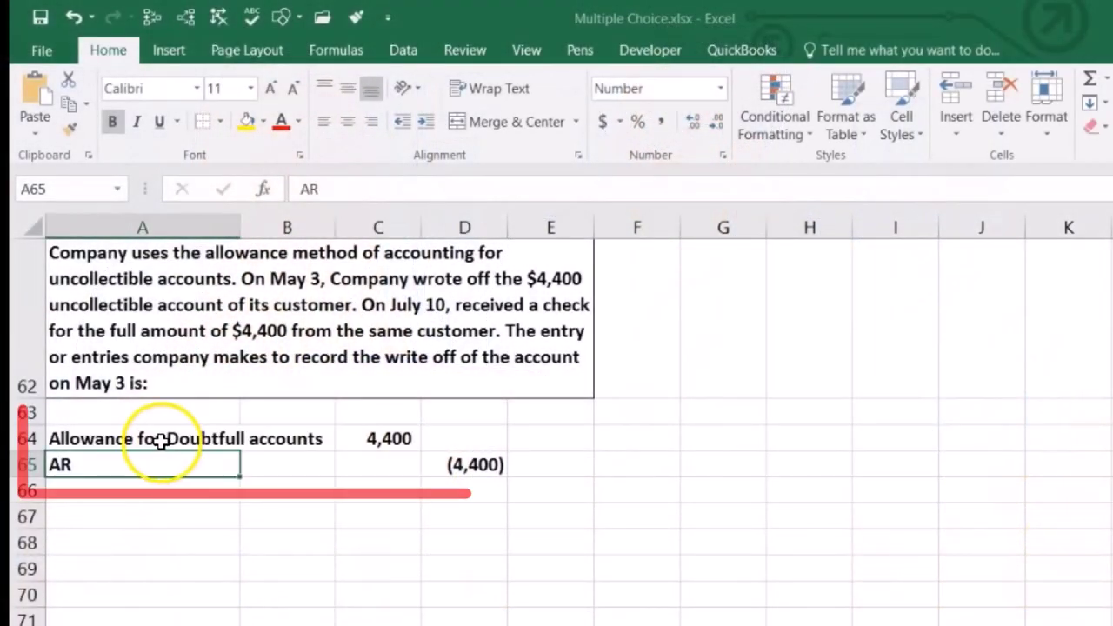
Step: Review the write-off entry by selecting its allowance debit line A64:C64 and its AR credit line A65:D65
{"action": "left_click_drag", "start_coordinate": [162, 444], "coordinate": [357, 444]}
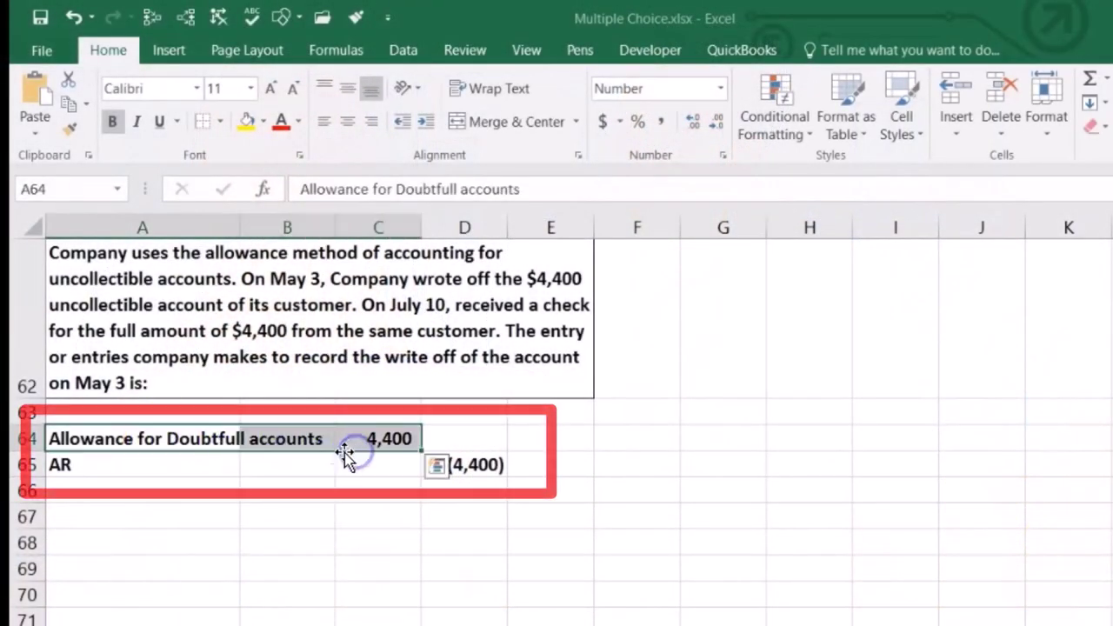
{"action": "left_click_drag", "start_coordinate": [142, 467], "coordinate": [466, 466]}
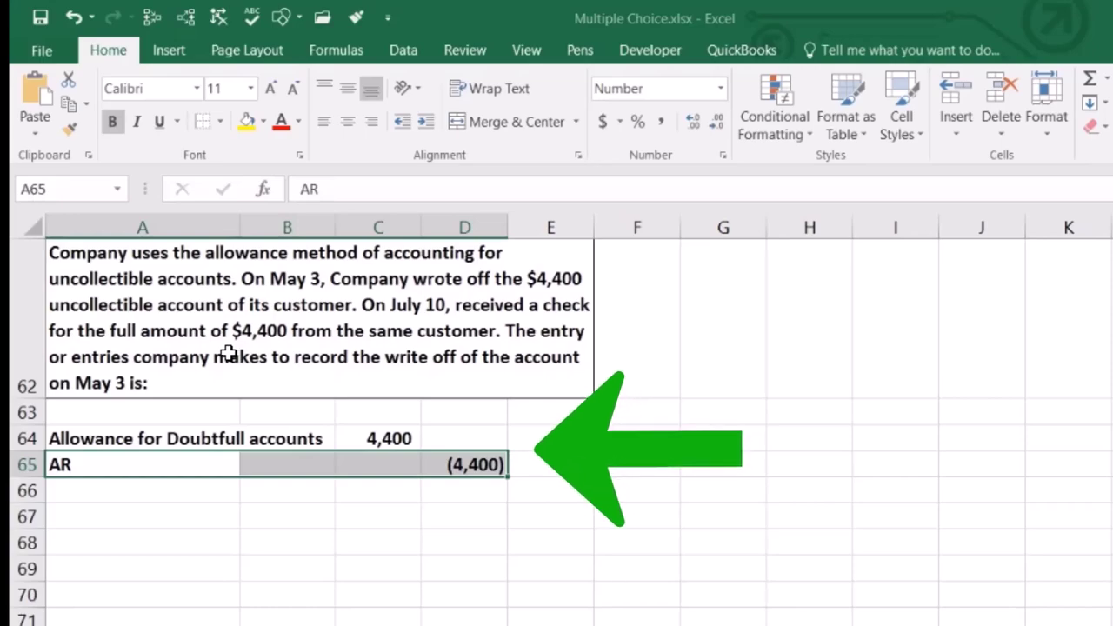
Step: Begin the reinstatement entry with AR in A67 and 44000 in B67
{"action": "left_click", "coordinate": [181, 511]}
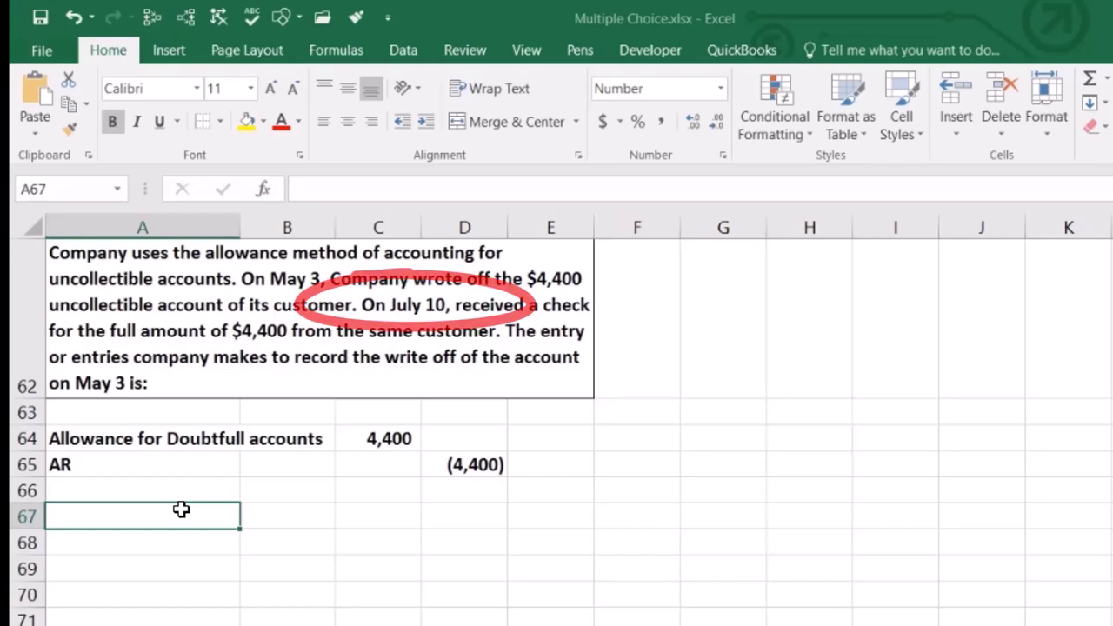
{"action": "type", "text": "Ar"}
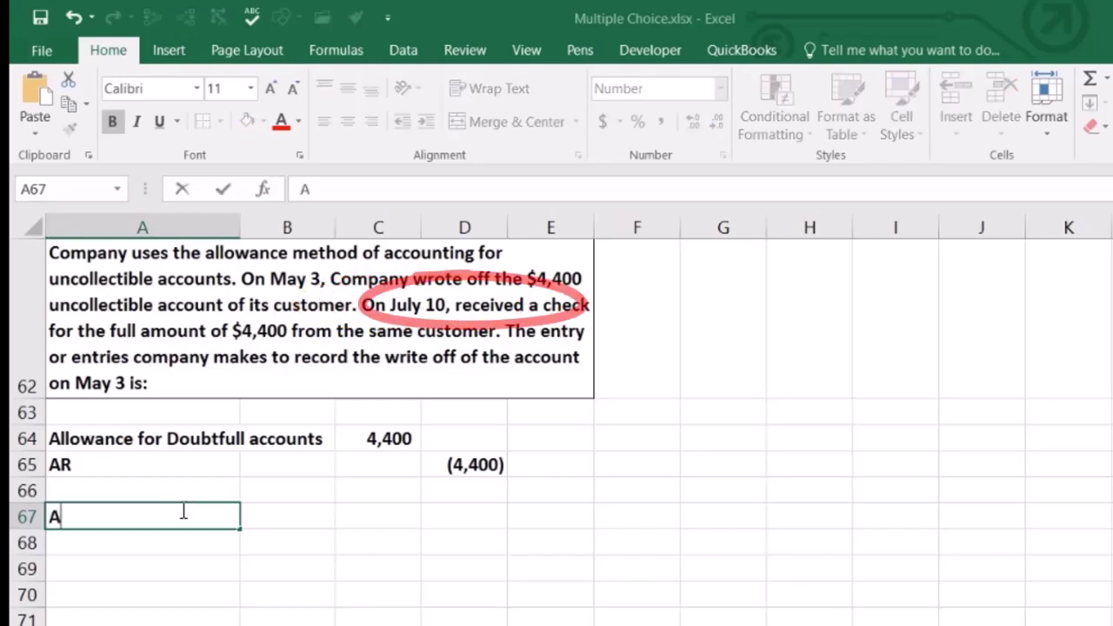
{"action": "key", "text": "Tab"}
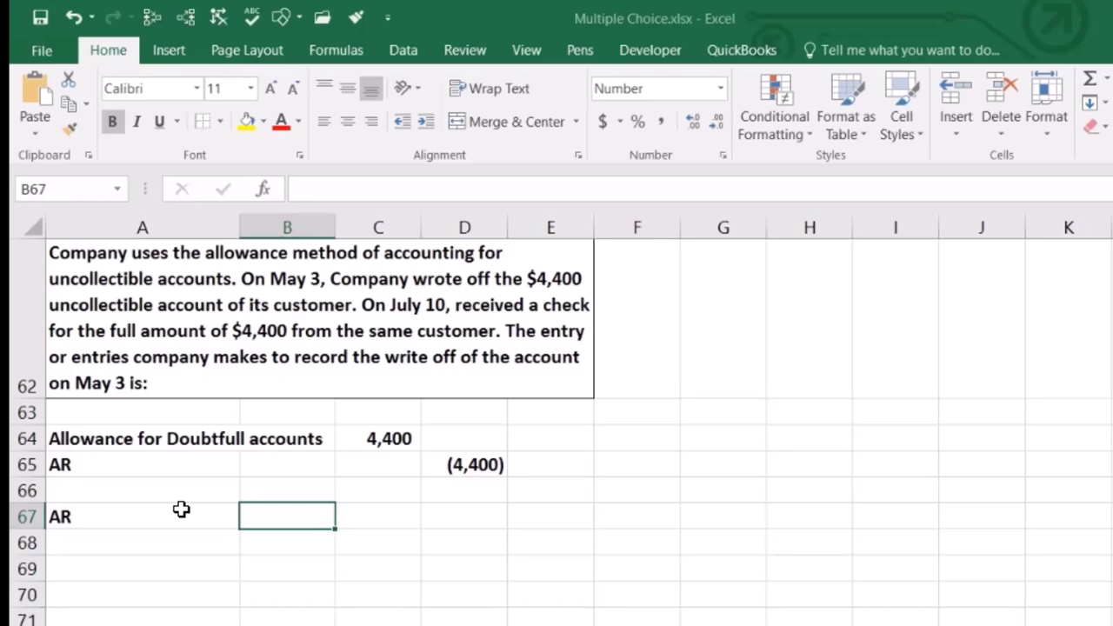
{"action": "type", "text": "44000"}
{"action": "key", "text": "Return"}
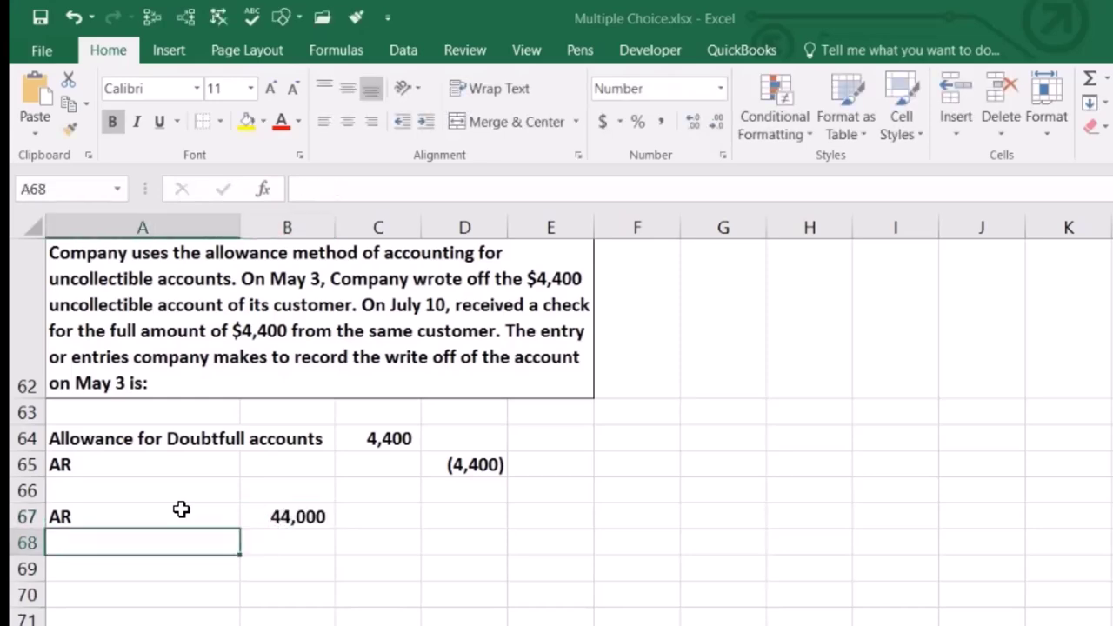
Step: Fill A68 with a reference to the allowance account name in A64
{"action": "type", "text": "+"}
{"action": "key", "text": "Up"}
{"action": "key", "text": "Up"}
{"action": "key", "text": "Up"}
{"action": "key", "text": "Up"}
{"action": "key", "text": "Return"}
Step: Clear the amount in B67 and enter the 4,400 AR debit in C67 as a reference to the write-off debit above
{"action": "key", "text": "Tab"}
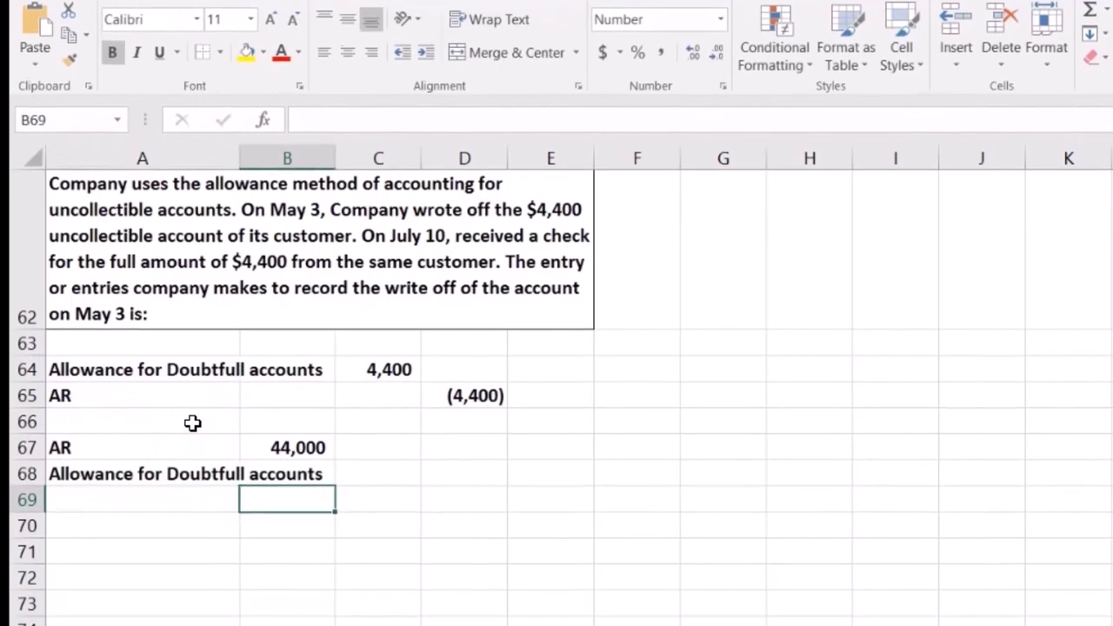
{"action": "key", "text": "Up"}
{"action": "key", "text": "Right"}
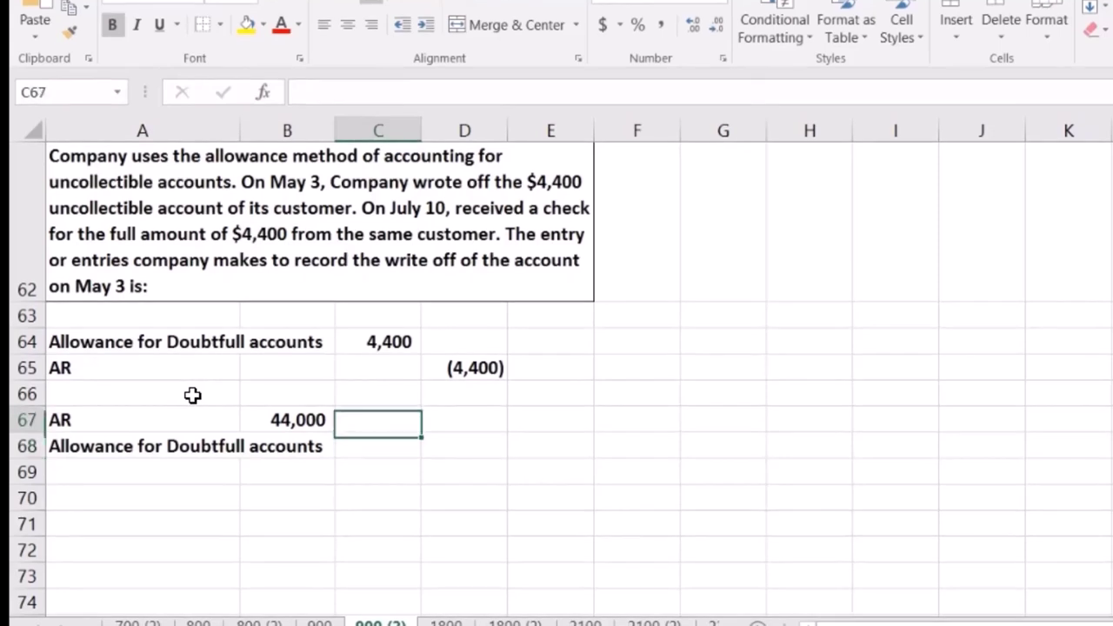
{"action": "key", "text": "Left"}
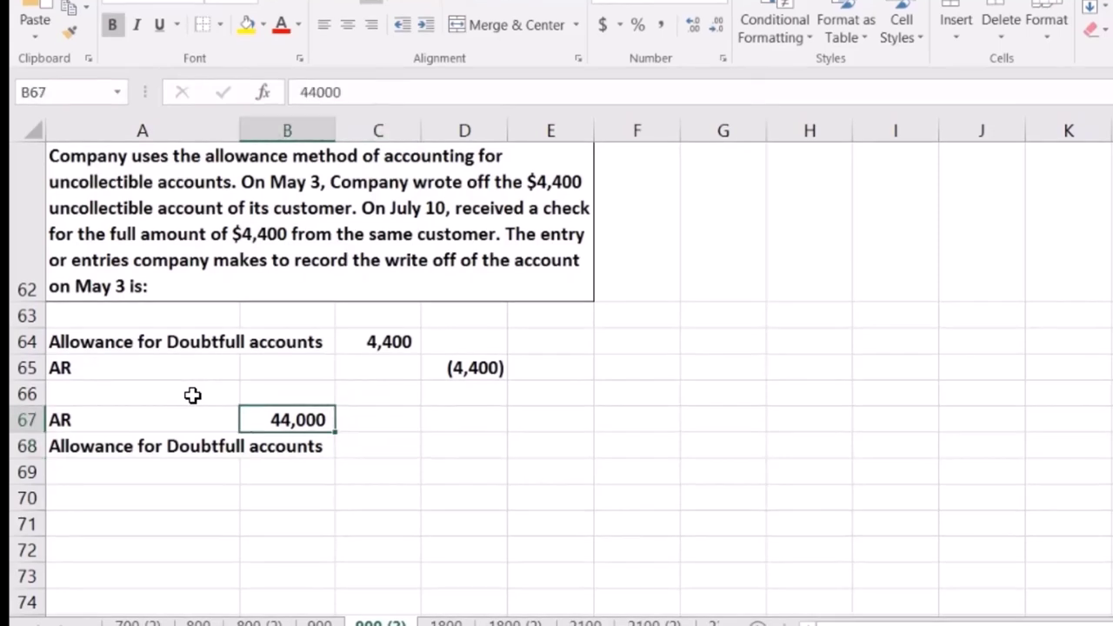
{"action": "key", "text": "Right"}
{"action": "type", "text": "+"}
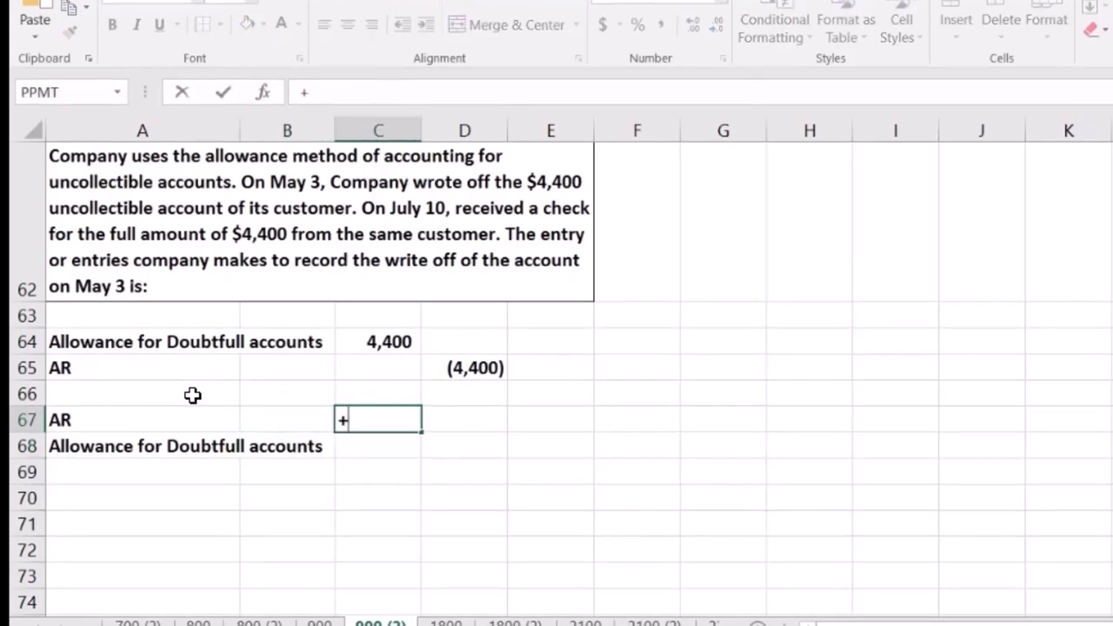
{"action": "key", "text": "Up"}
{"action": "key", "text": "Up"}
{"action": "key", "text": "Return"}
Step: Enter the allowance credit in D68 as a negative formula giving (4,400)
{"action": "key", "text": "Right"}
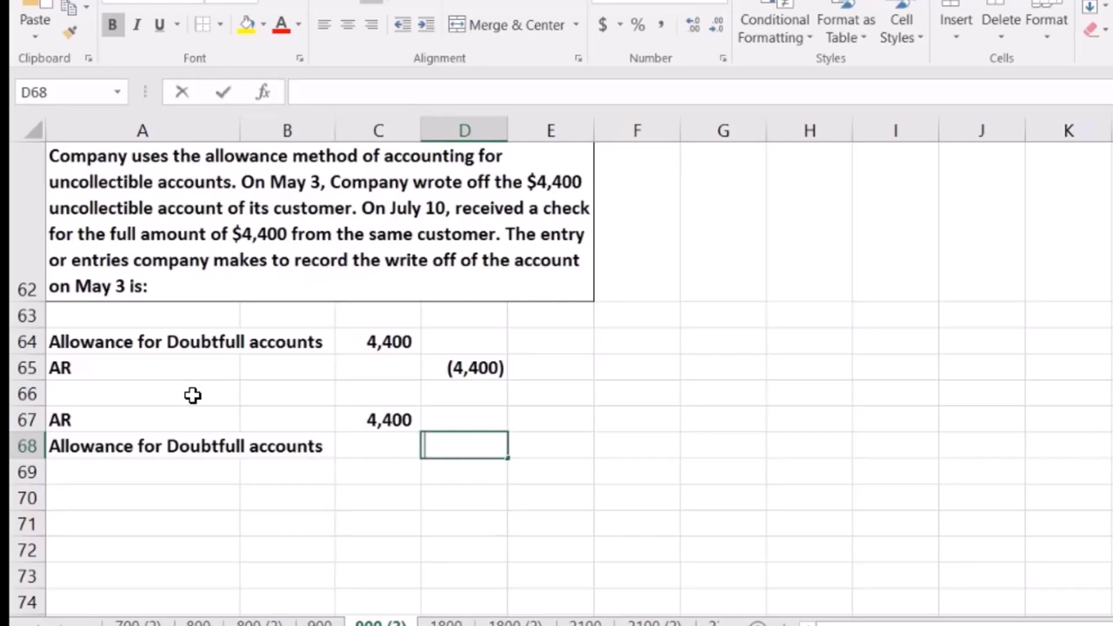
{"action": "type", "text": "-"}
{"action": "key", "text": "Return"}
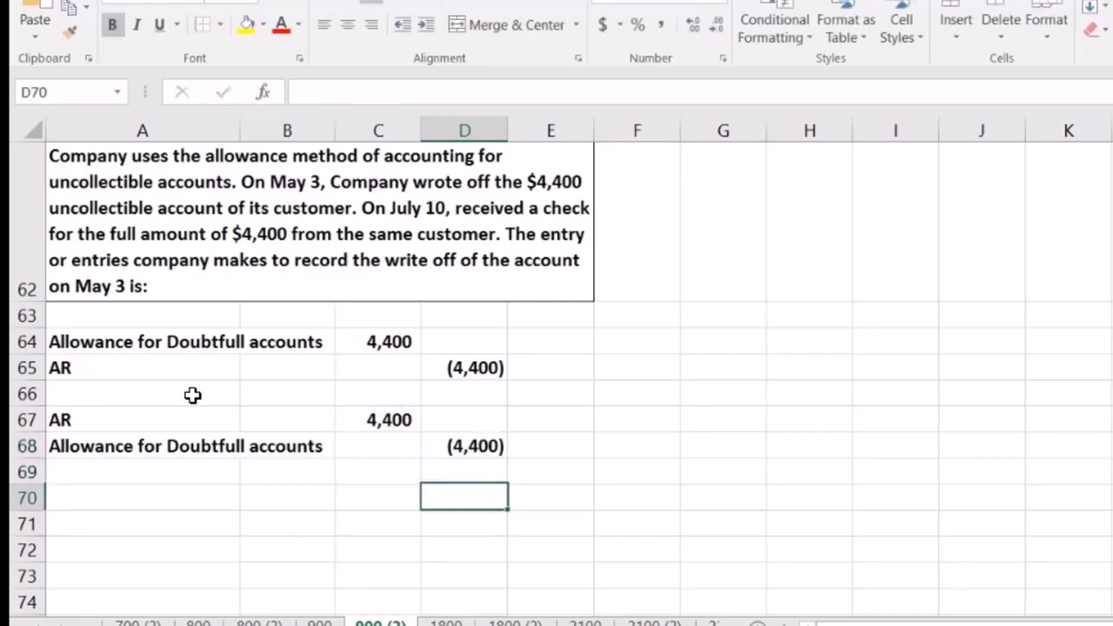
Step: Start the collection entry with Cash in A70 and a debit of 4400 in C70
{"action": "key", "text": "Down"}
{"action": "key", "text": "Left"}
{"action": "key", "text": "Left"}
{"action": "key", "text": "Left"}
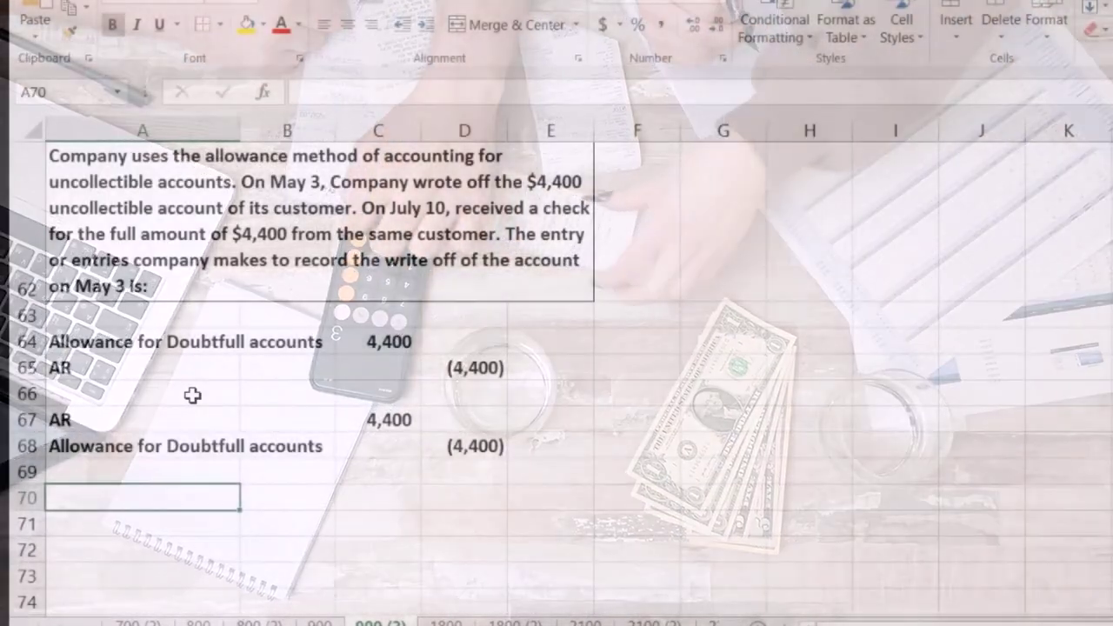
{"action": "type", "text": "Cas"}
{"action": "key", "text": "Tab"}
{"action": "key", "text": "Tab"}
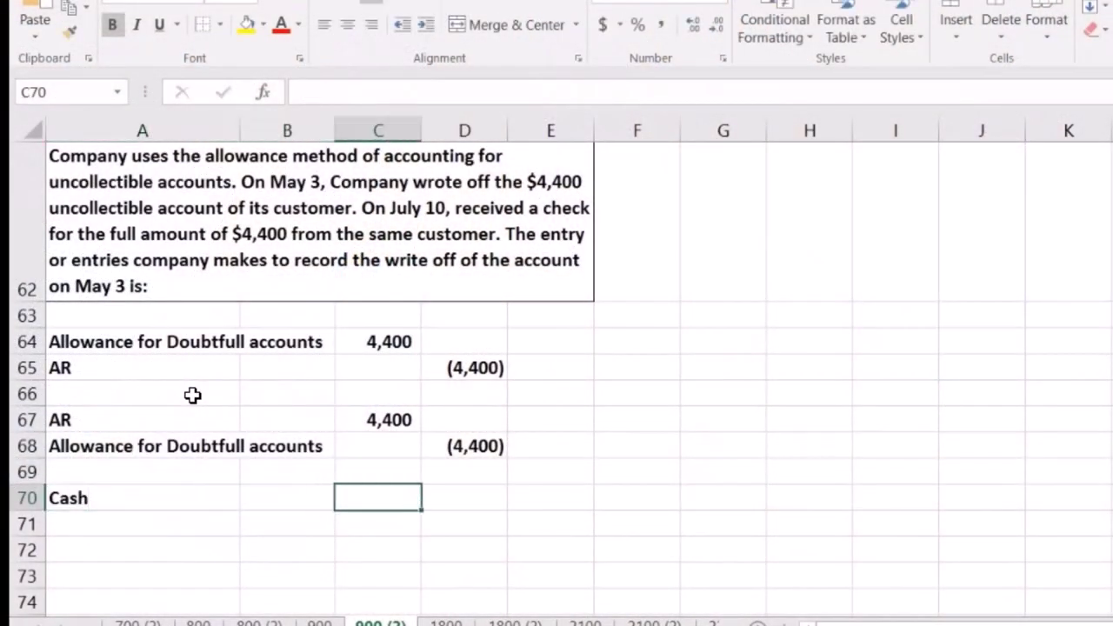
{"action": "type", "text": "4400"}
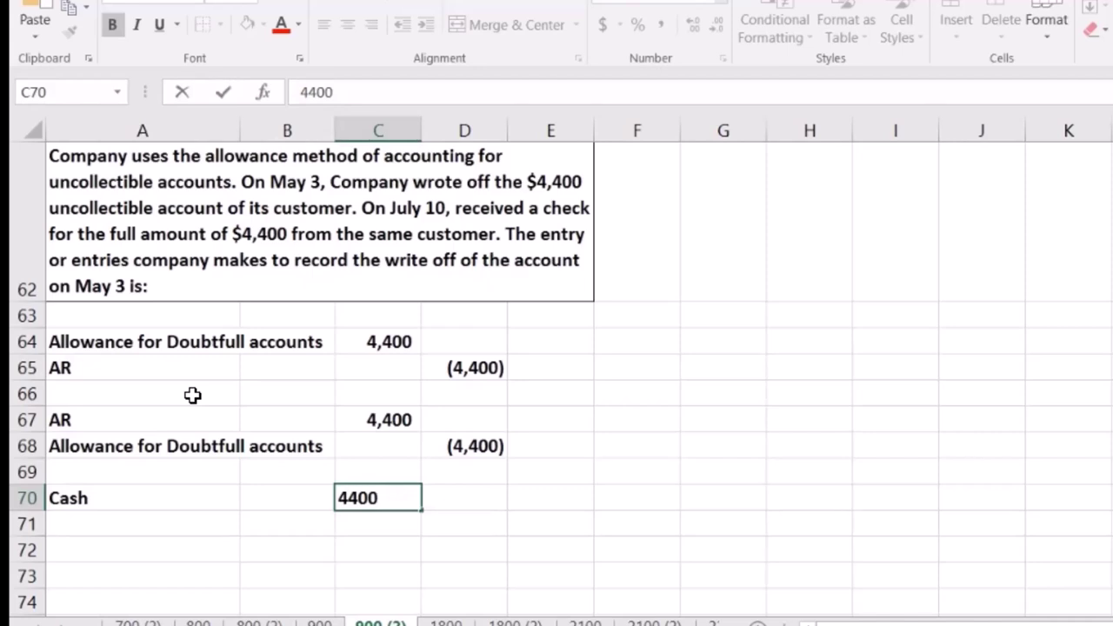
{"action": "key", "text": "Return"}
Step: Enter the matching credit in D71 as the negative of the cash debit in C70
{"action": "key", "text": "Tab"}
{"action": "key", "text": "Tab"}
{"action": "key", "text": "Tab"}
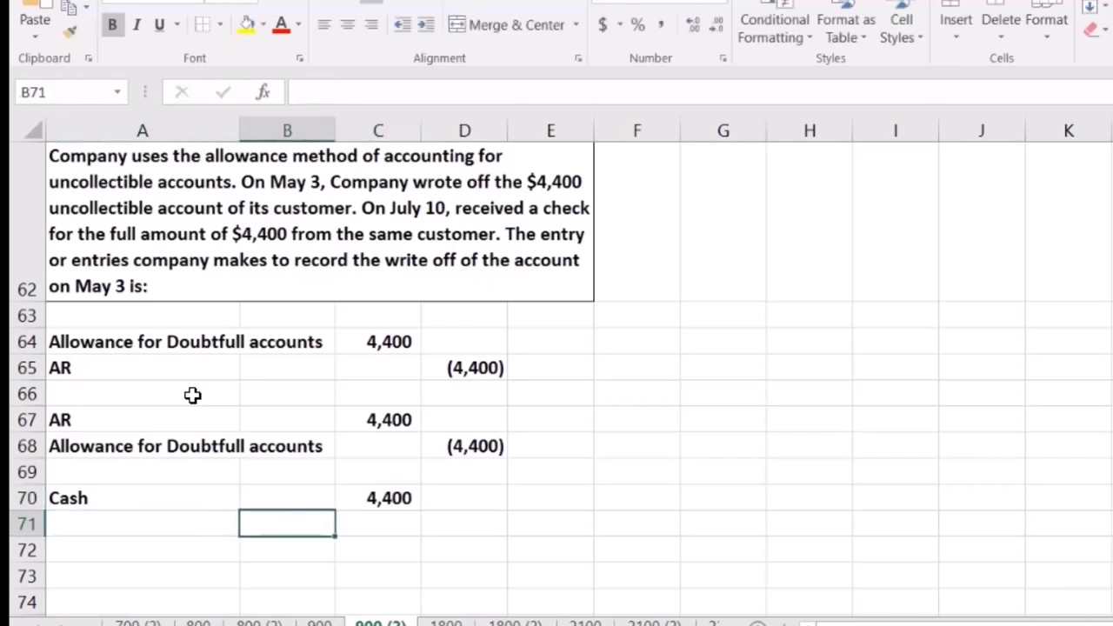
{"action": "type", "text": "=-"}
{"action": "key", "text": "Left"}
{"action": "key", "text": "Up"}
{"action": "key", "text": "Return"}
Step: Label the credit line of the collection entry AR in A71
{"action": "key", "text": "Up"}
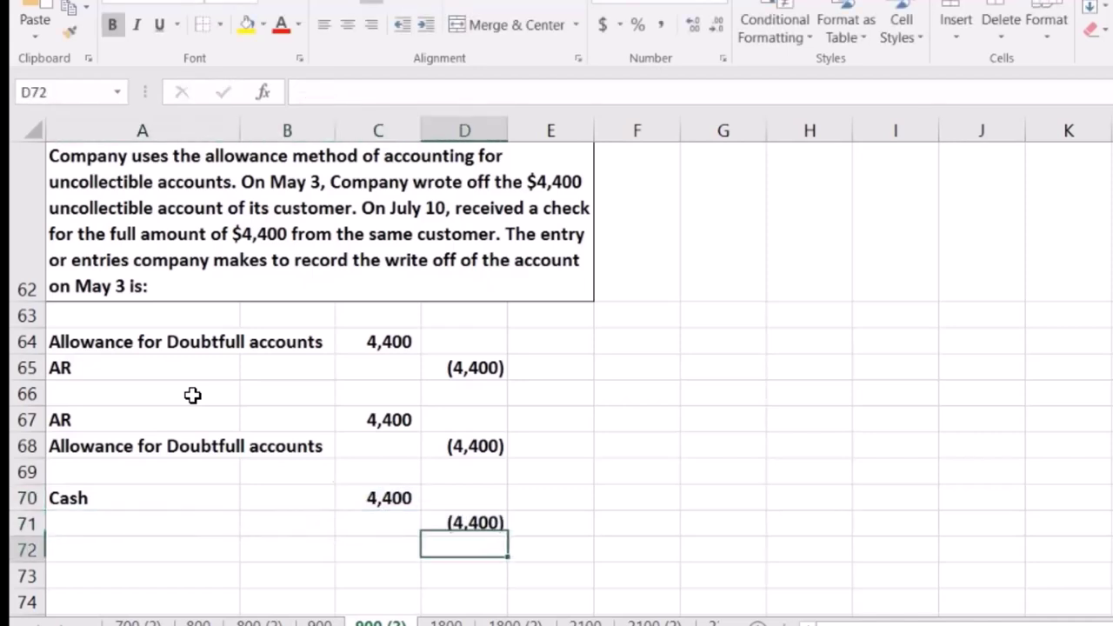
{"action": "key", "text": "Left"}
{"action": "key", "text": "Left"}
{"action": "key", "text": "Left"}
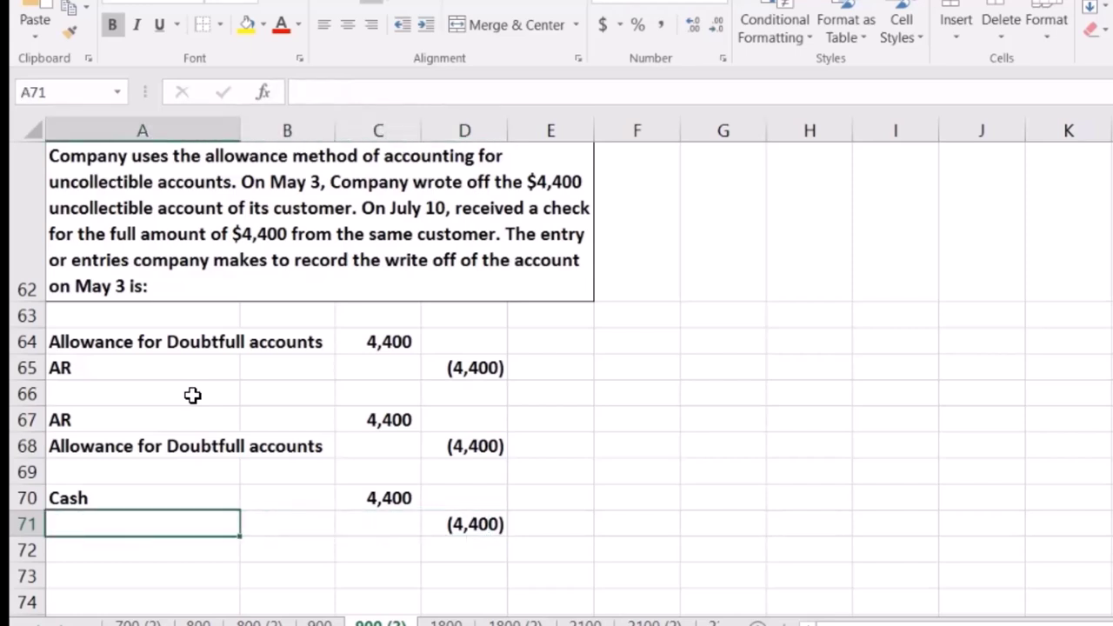
{"action": "type", "text": "AR"}
{"action": "key", "text": "Return"}
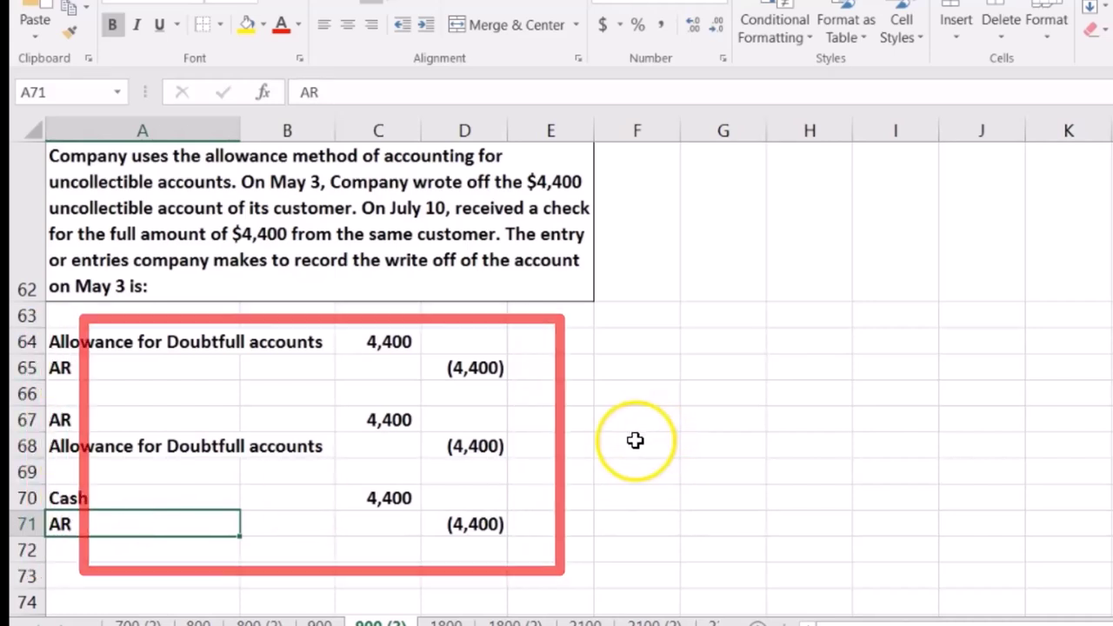
Step: Copy the allowance credit line A68:D68 and paste it as values starting at F68
{"action": "left_click_drag", "start_coordinate": [211, 446], "coordinate": [469, 446]}
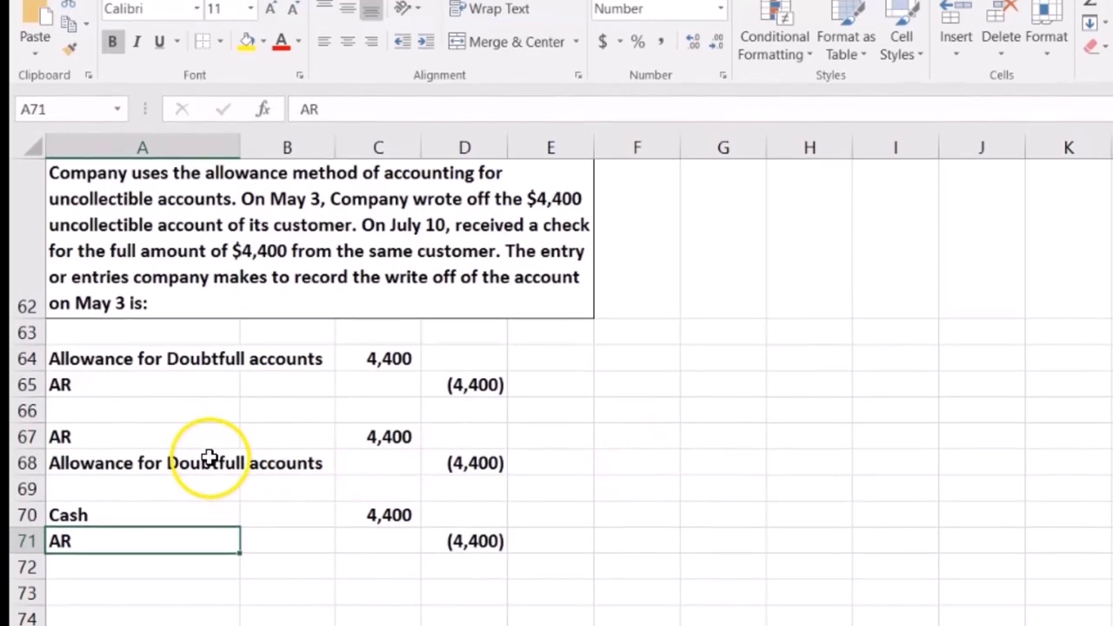
{"action": "left_click_drag", "start_coordinate": [469, 508], "coordinate": [470, 508]}
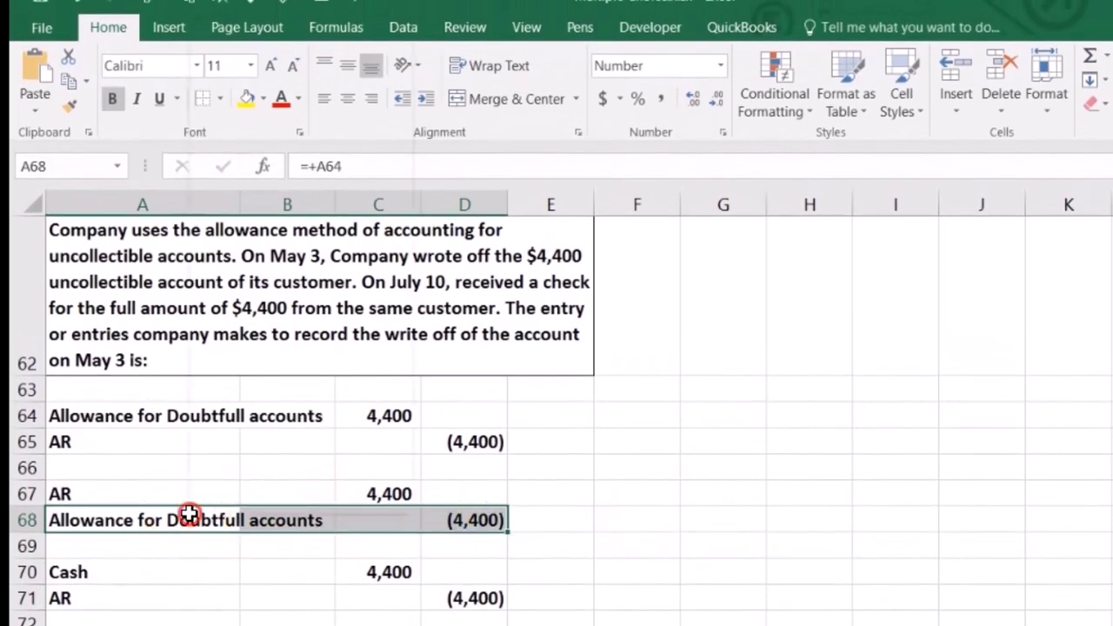
{"action": "right_click", "coordinate": [190, 514]}
{"action": "left_click", "coordinate": [238, 84]}
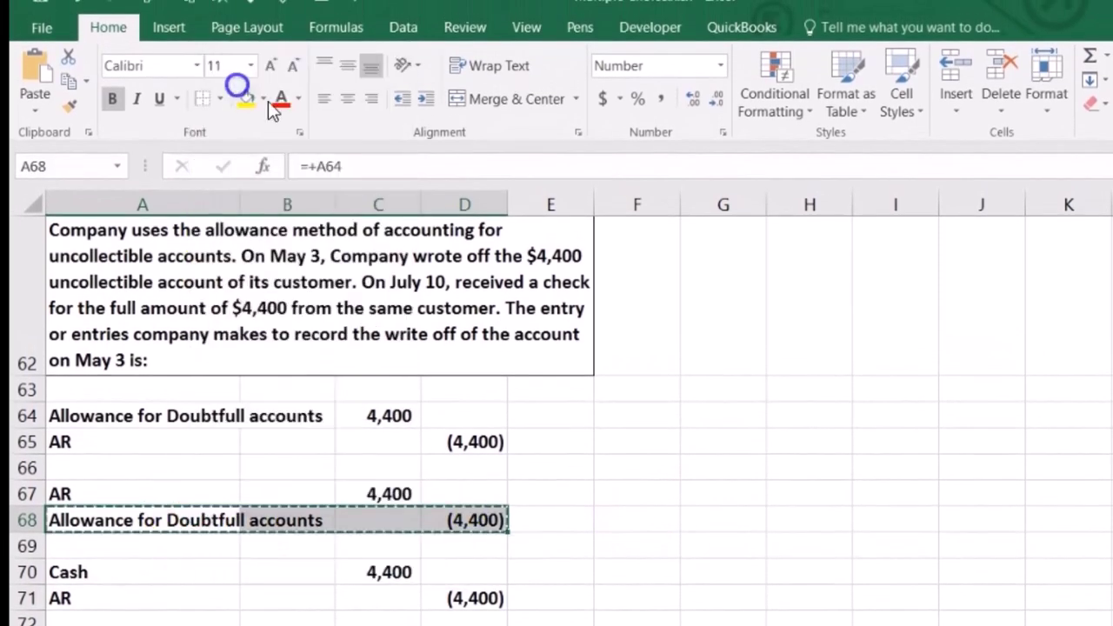
{"action": "left_click", "coordinate": [633, 520]}
{"action": "right_click", "coordinate": [633, 520]}
{"action": "left_click", "coordinate": [675, 144]}
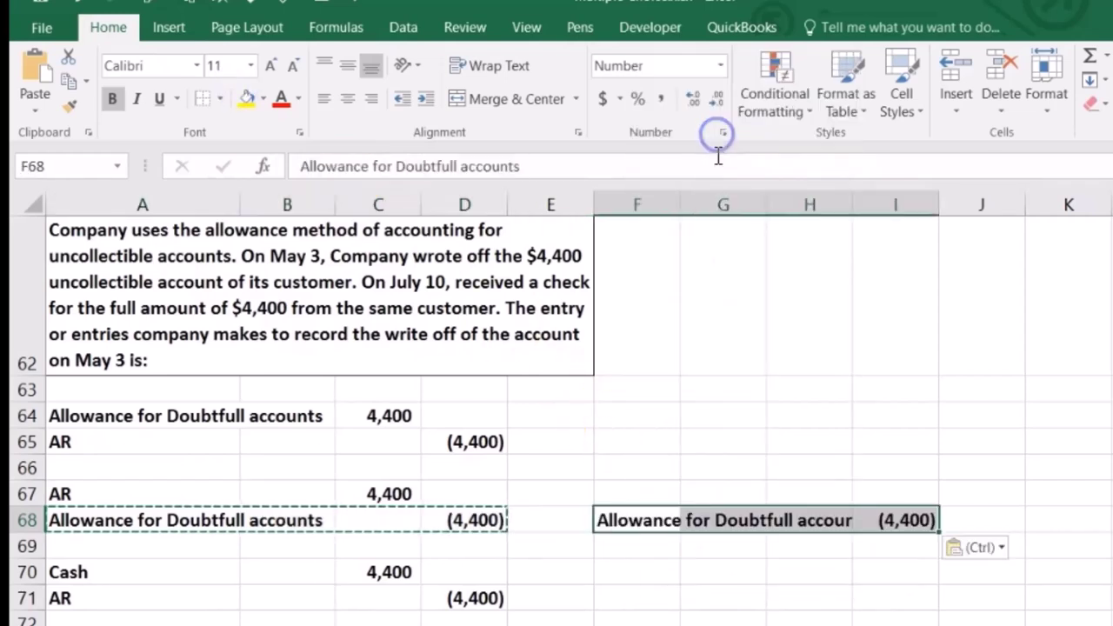
Step: Copy the cash debit line A70:C70 and paste it starting at F67, above the copied allowance line
{"action": "left_click_drag", "start_coordinate": [208, 573], "coordinate": [276, 572]}
{"action": "right_click", "coordinate": [225, 572]}
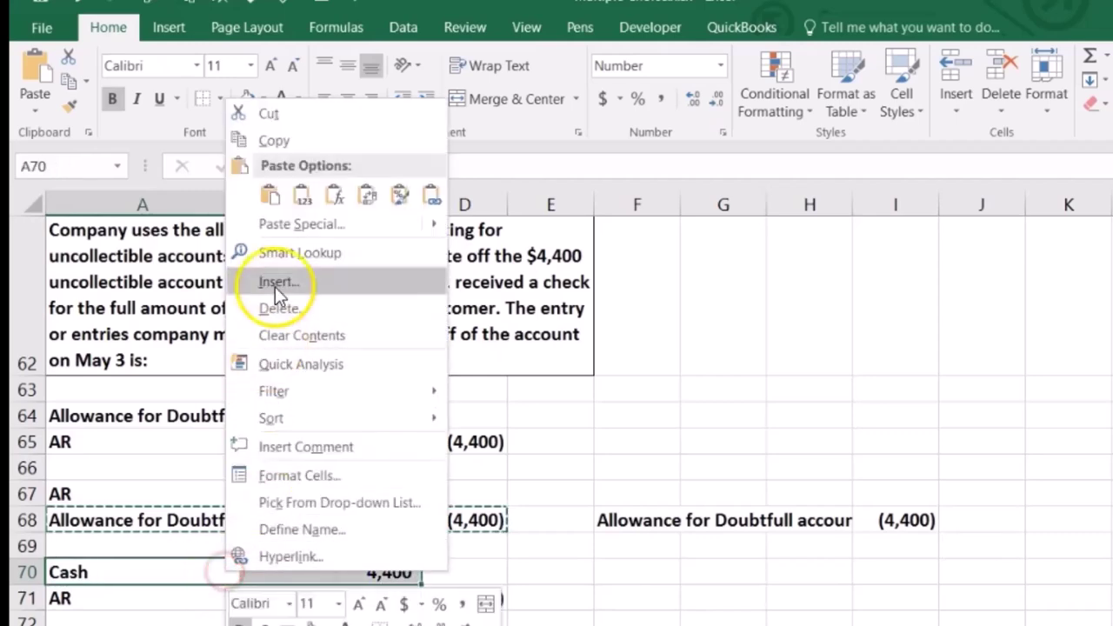
{"action": "left_click", "coordinate": [281, 142]}
{"action": "left_click", "coordinate": [614, 491]}
{"action": "right_click", "coordinate": [614, 490]}
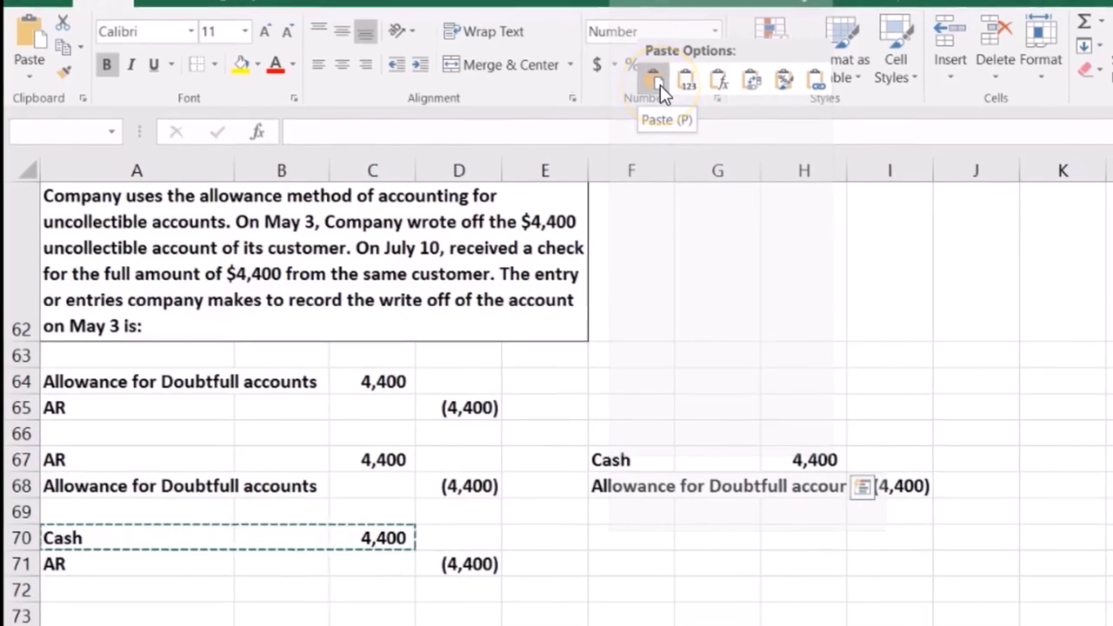
{"action": "left_click", "coordinate": [662, 110]}
{"action": "left_click", "coordinate": [715, 618]}
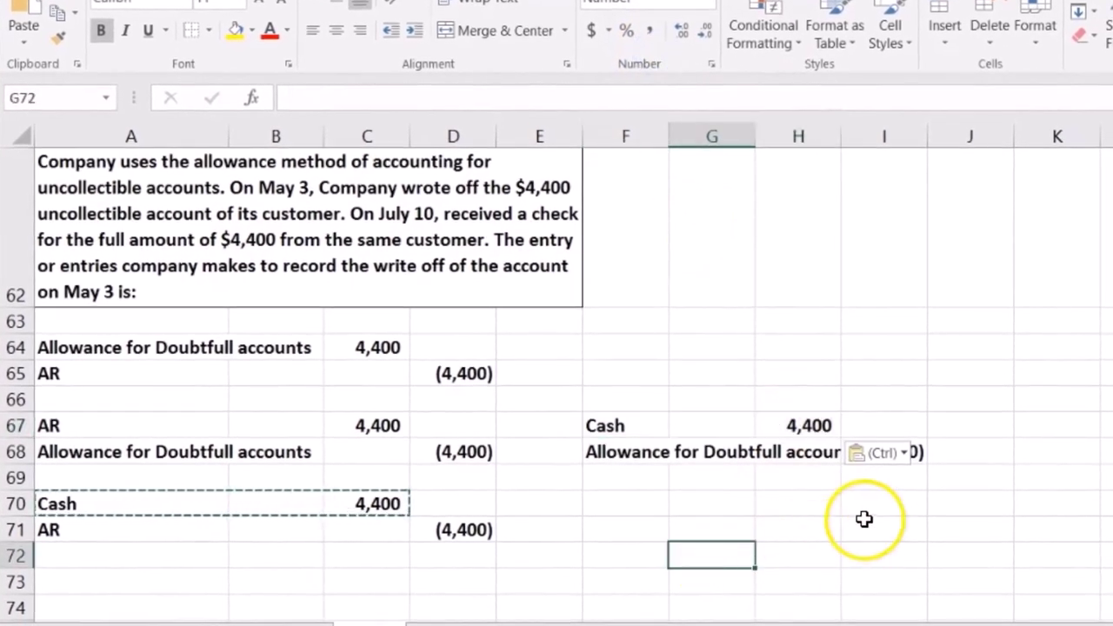
Step: Compare the AR debit in row 67 with the AR credit in row 71 by selecting each line
{"action": "left_click", "coordinate": [798, 425]}
{"action": "key", "text": "Down"}
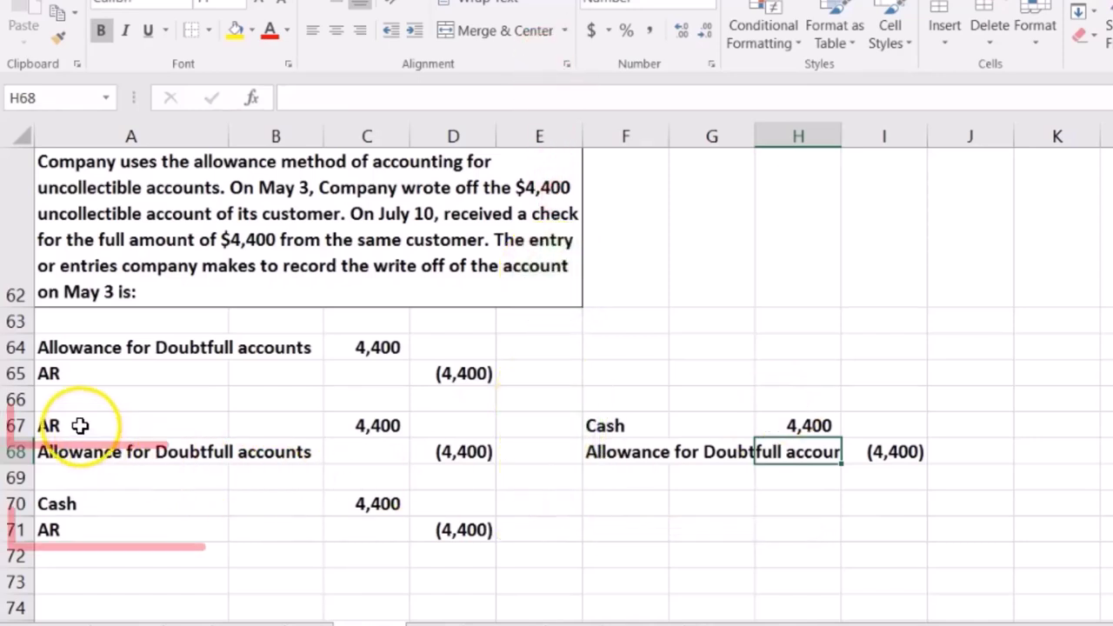
{"action": "left_click_drag", "start_coordinate": [79, 426], "coordinate": [376, 426]}
{"action": "left_click_drag", "start_coordinate": [195, 535], "coordinate": [504, 538]}
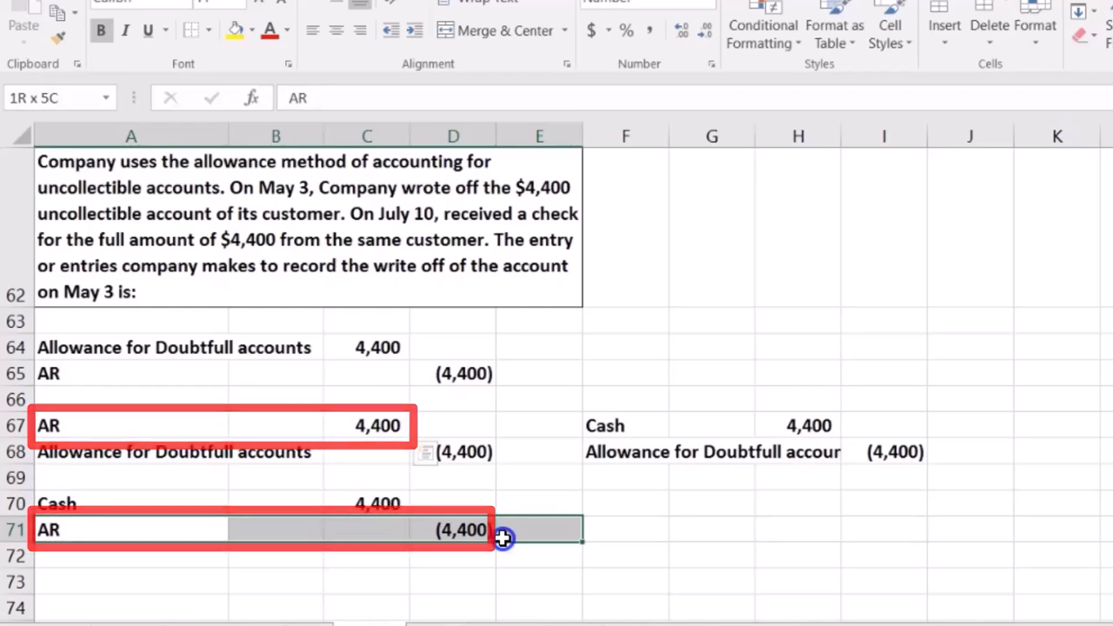
Step: Highlight the allowance credit line A68:D68 and the cash debit line A70:C70 with yellow fill
{"action": "left_click_drag", "start_coordinate": [209, 452], "coordinate": [440, 450]}
{"action": "right_click", "coordinate": [443, 450]}
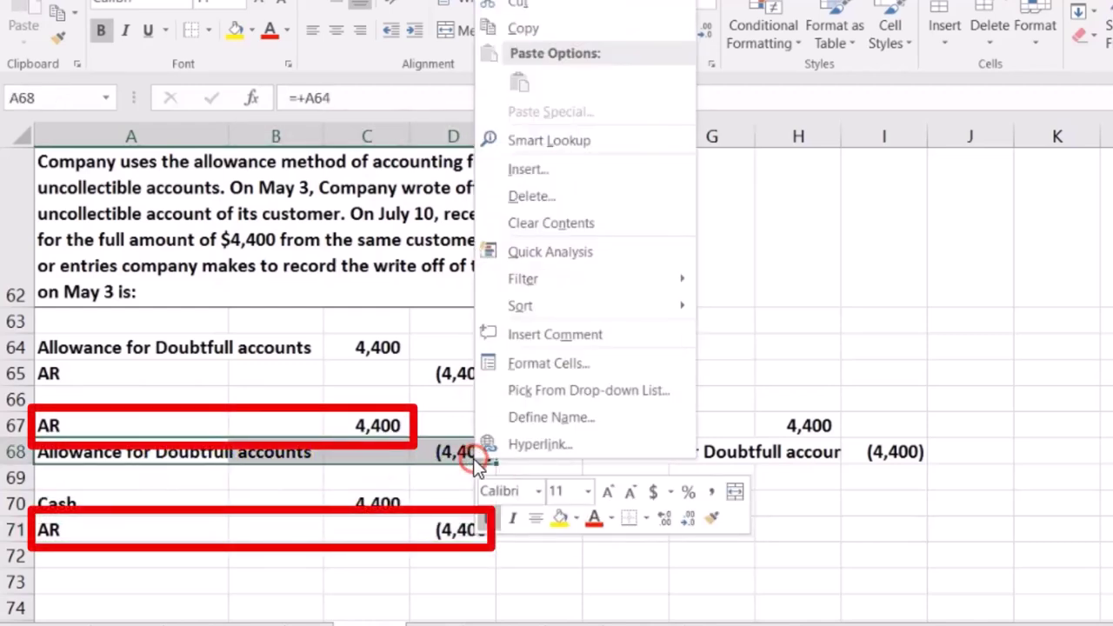
{"action": "left_click", "coordinate": [559, 520]}
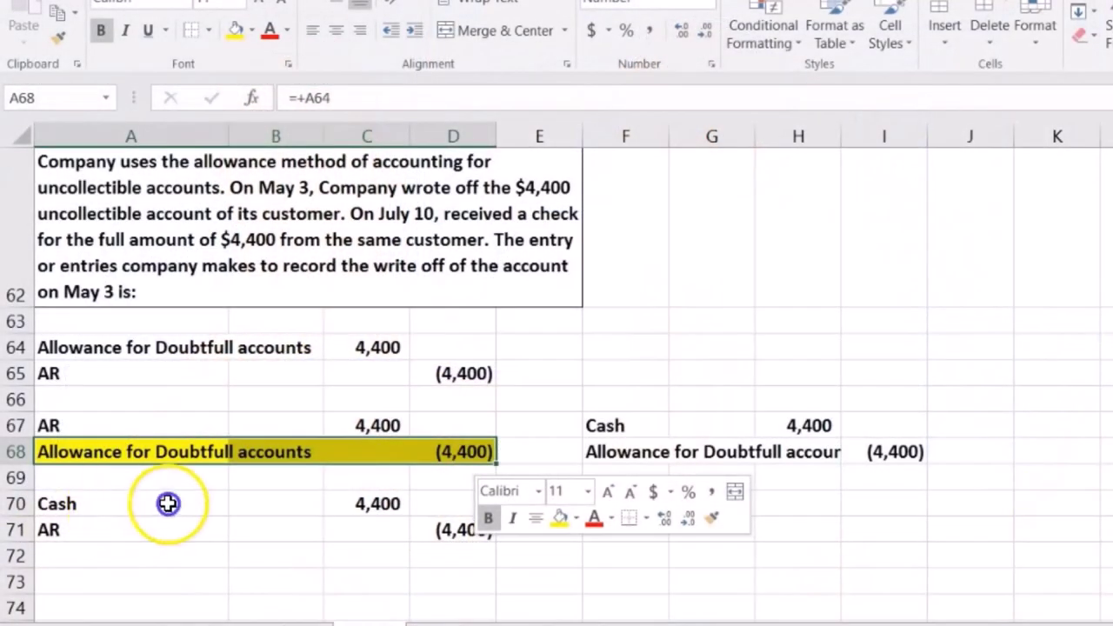
{"action": "left_click_drag", "start_coordinate": [166, 501], "coordinate": [369, 501]}
{"action": "right_click", "coordinate": [369, 501]}
{"action": "left_click", "coordinate": [454, 558]}
{"action": "left_click", "coordinate": [211, 529]}
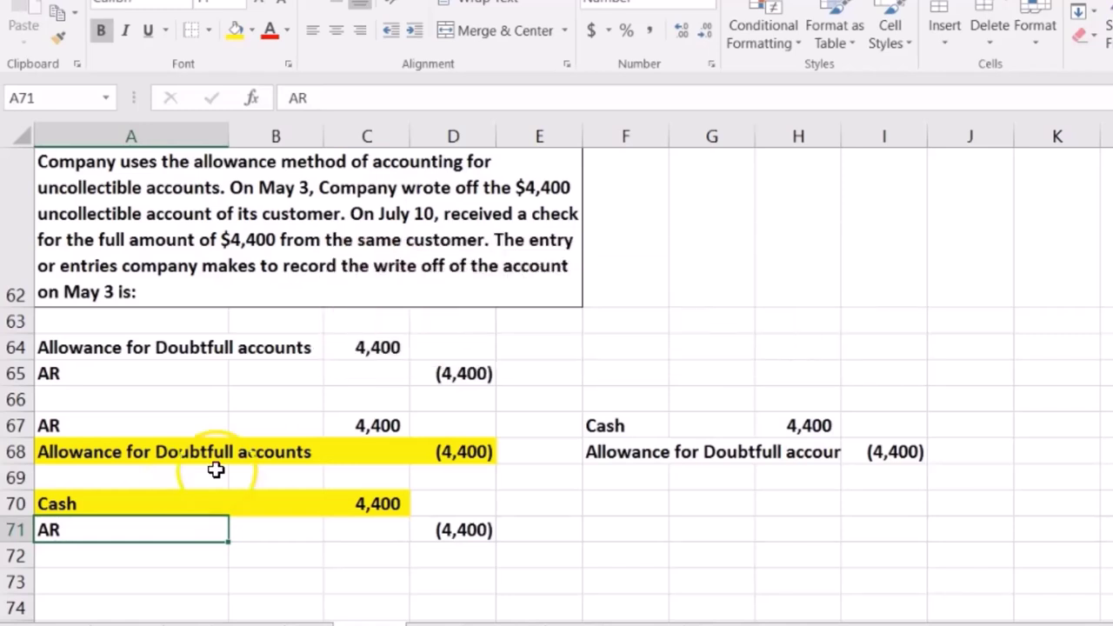
{"action": "left_click_drag", "start_coordinate": [617, 426], "coordinate": [805, 440]}
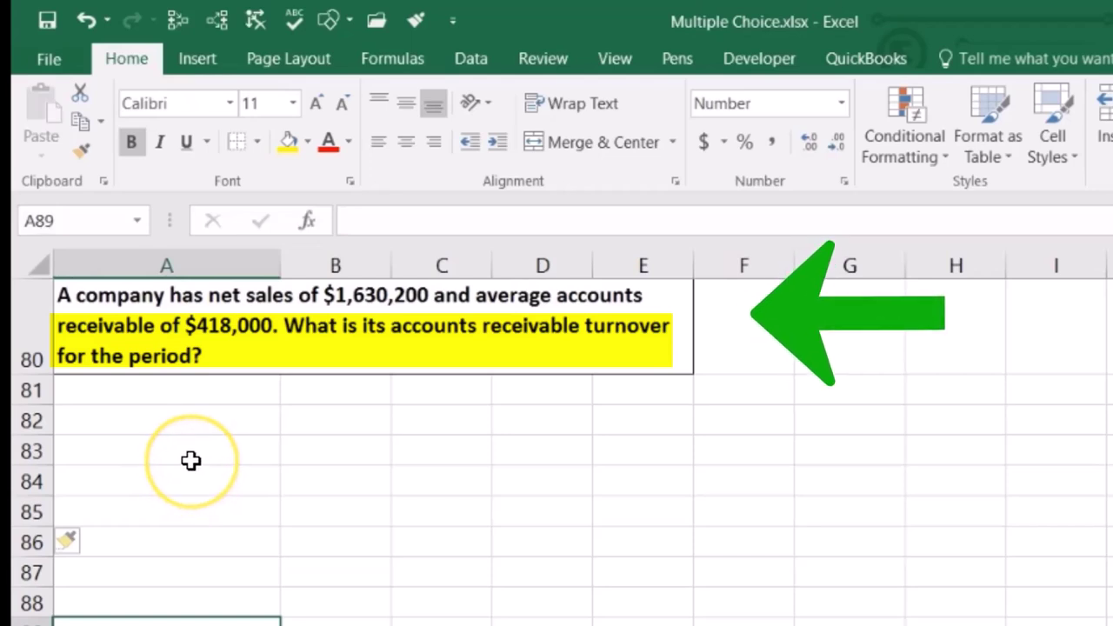
Step: Label A82 below the accounts receivable turnover question as AR turnover
{"action": "left_click", "coordinate": [127, 418]}
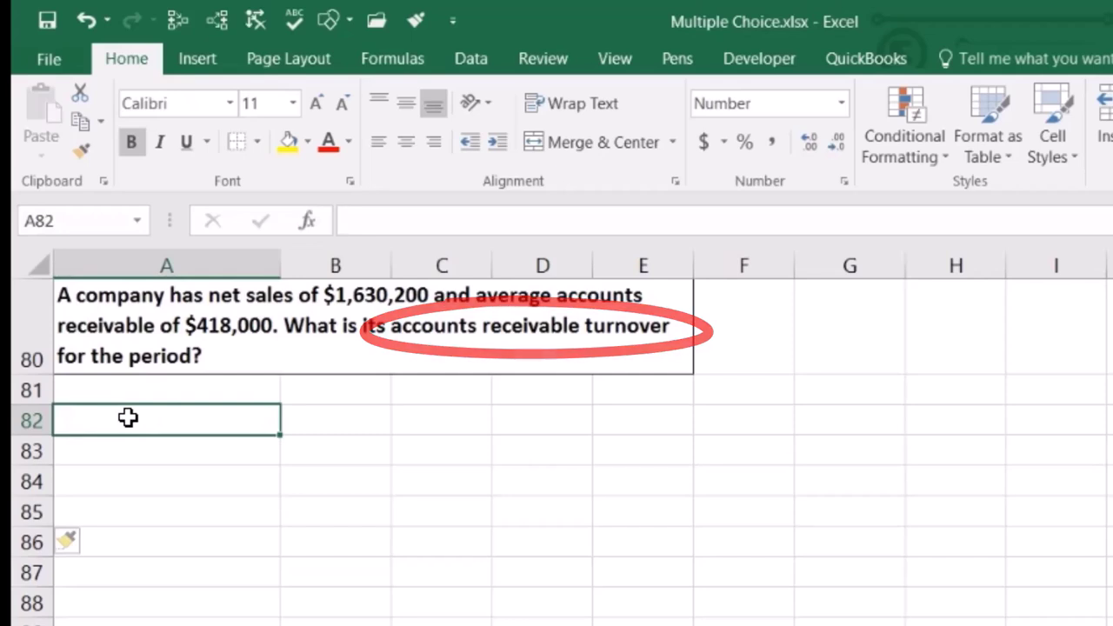
{"action": "left_click", "coordinate": [129, 418]}
{"action": "type", "text": "AR "}
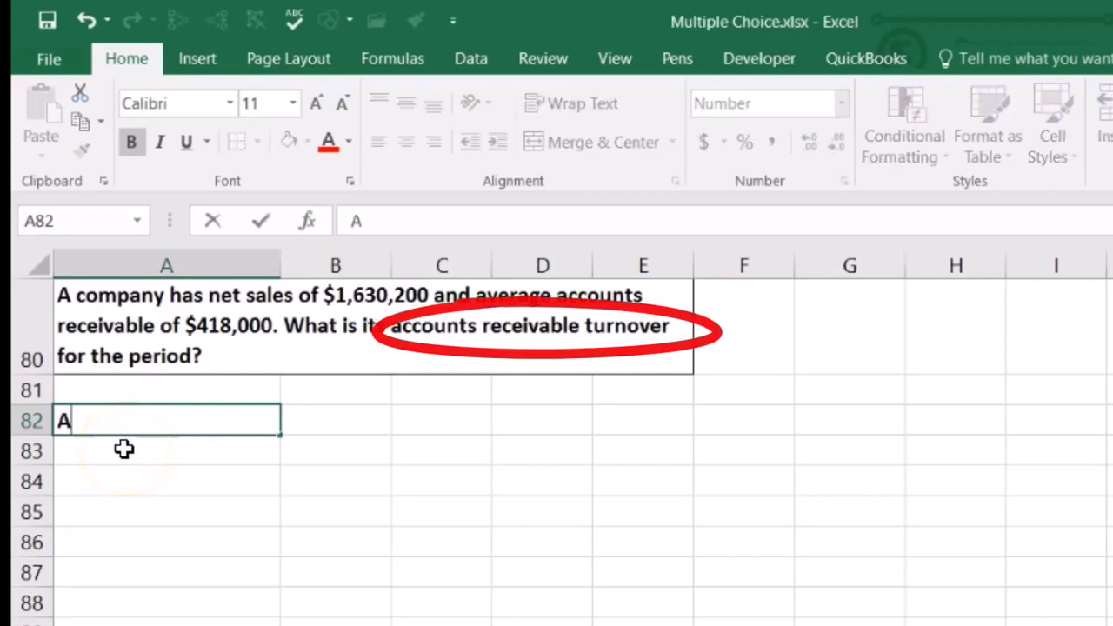
{"action": "type", "text": "turnover"}
{"action": "key", "text": "Tab"}
Step: Enter Net sales over Ave AR as a two-line fraction in B82, with Net sales underlined and the cell centred
{"action": "type", "text": "Net"}
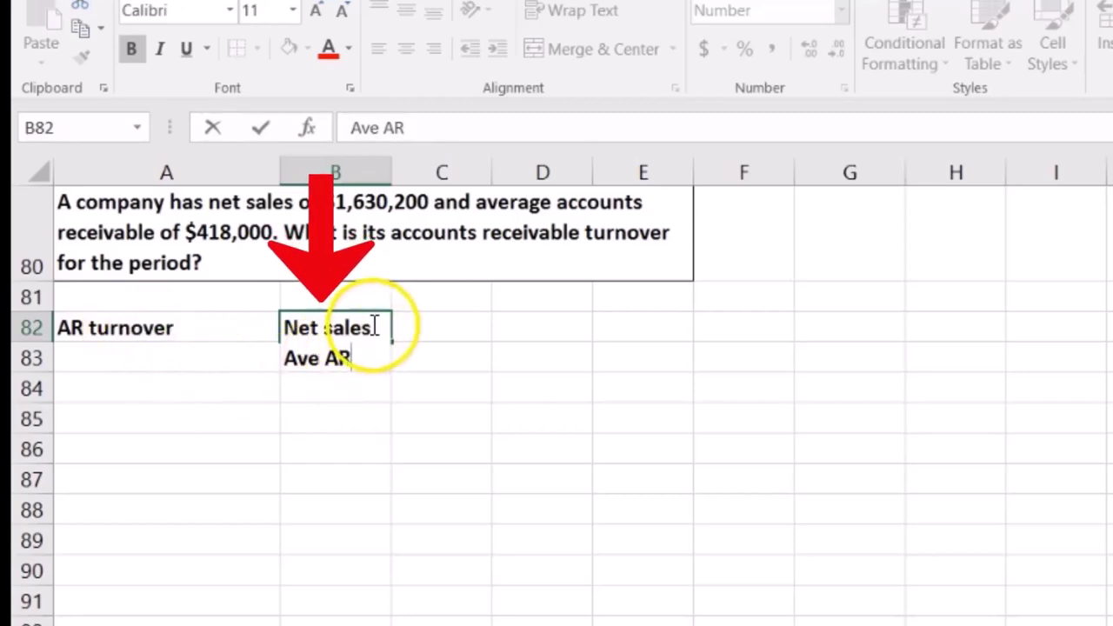
{"action": "left_click", "coordinate": [182, 52]}
{"action": "key", "text": "Return"}
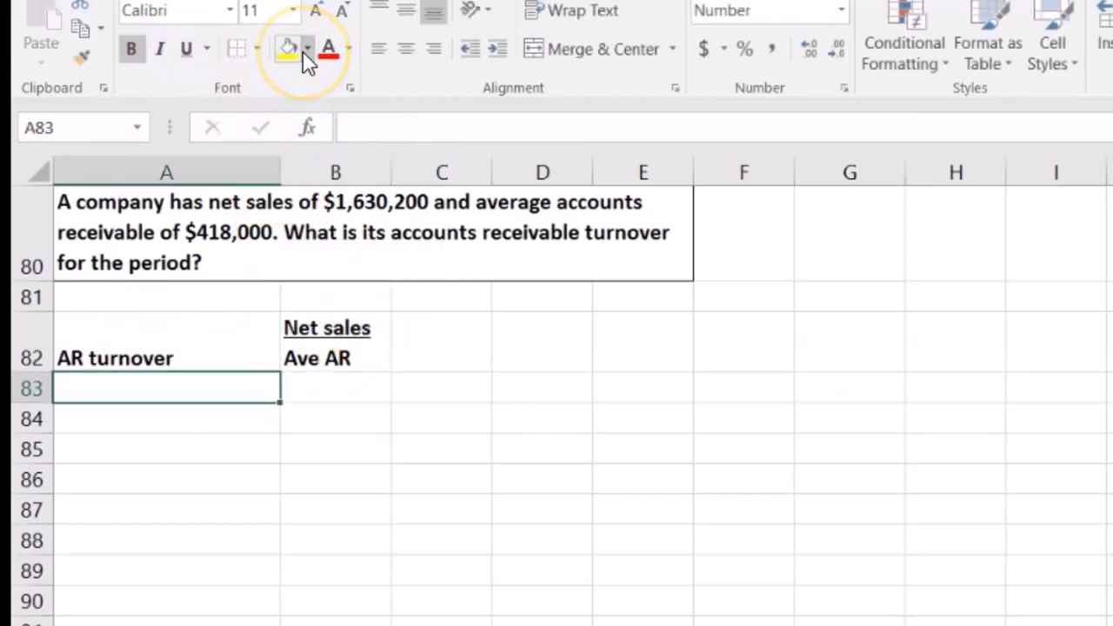
{"action": "left_click", "coordinate": [322, 345]}
{"action": "left_click", "coordinate": [406, 48]}
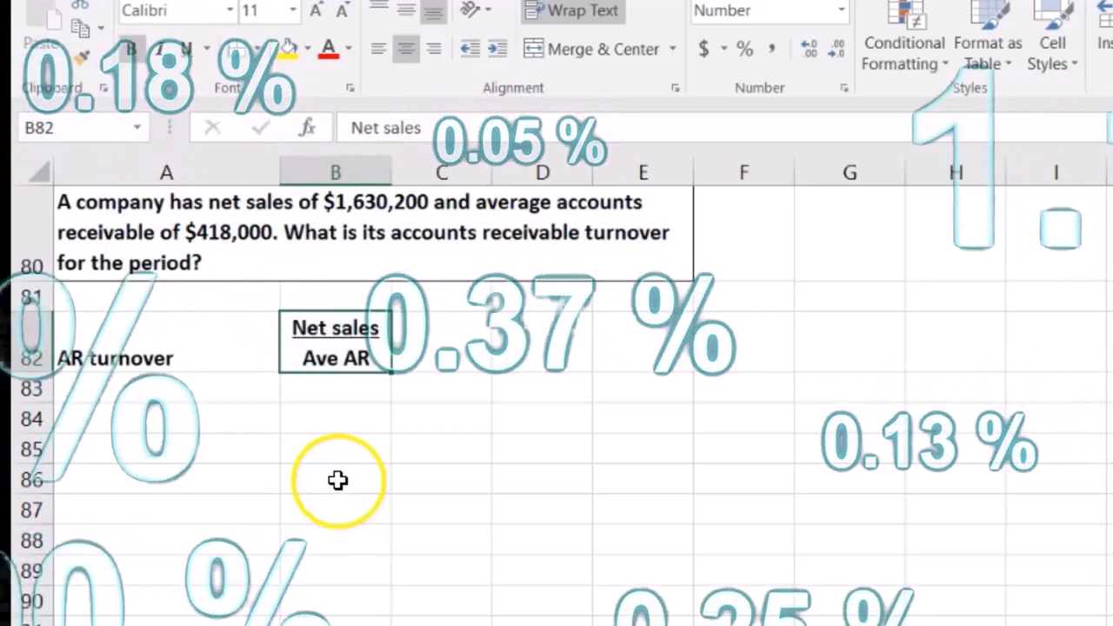
Step: Enter 1,630,200 over 418,000 on two lines in D82
{"action": "left_click", "coordinate": [512, 355]}
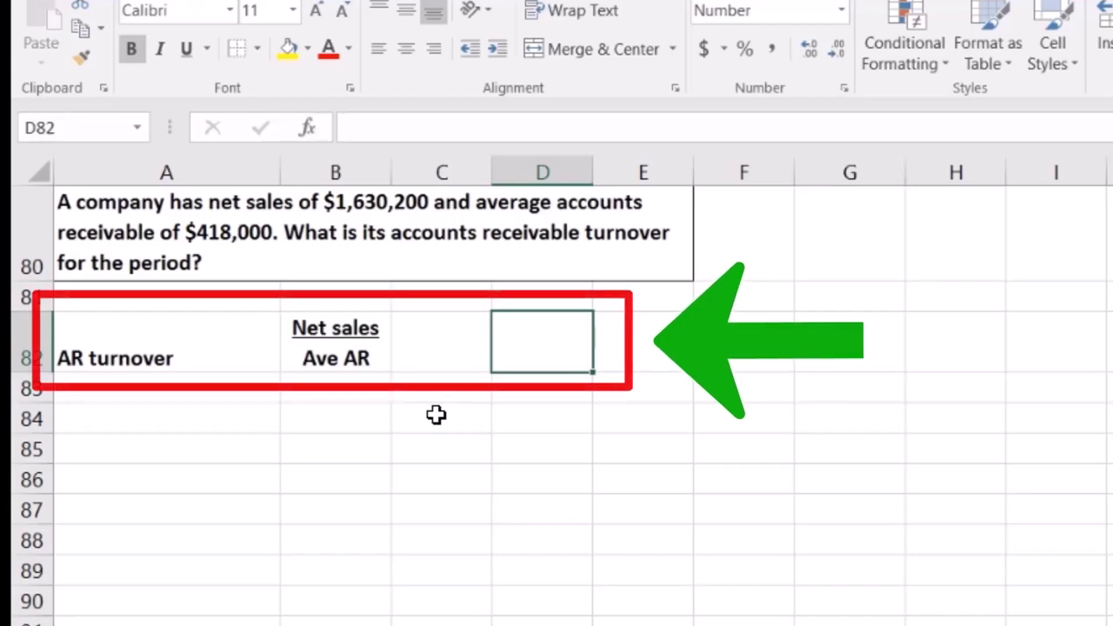
{"action": "type", "text": "1,"}
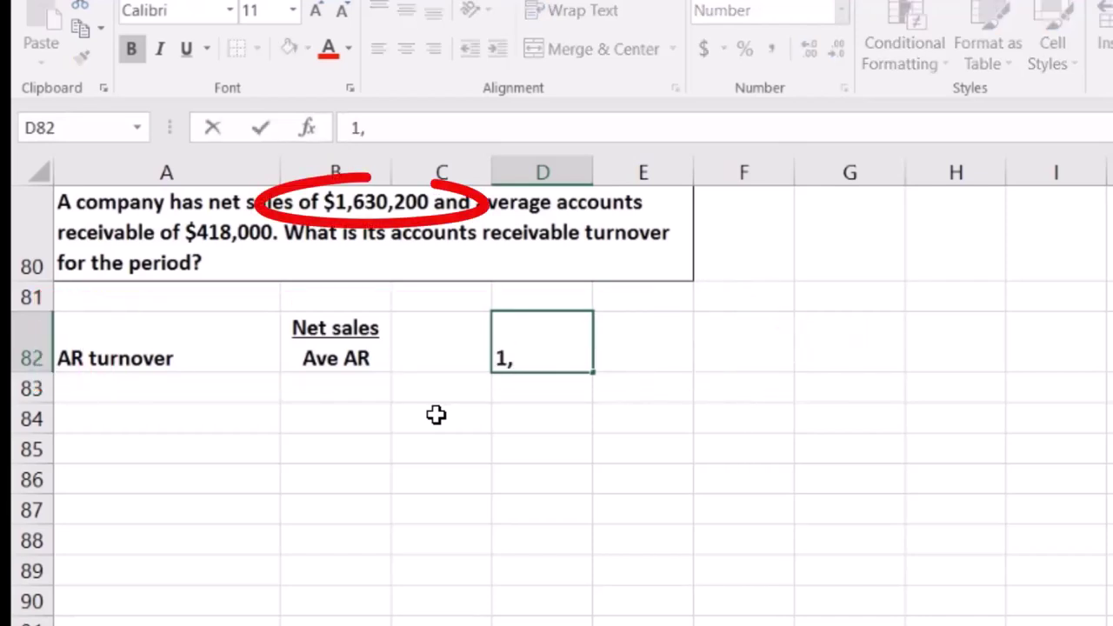
{"action": "type", "text": "630,"}
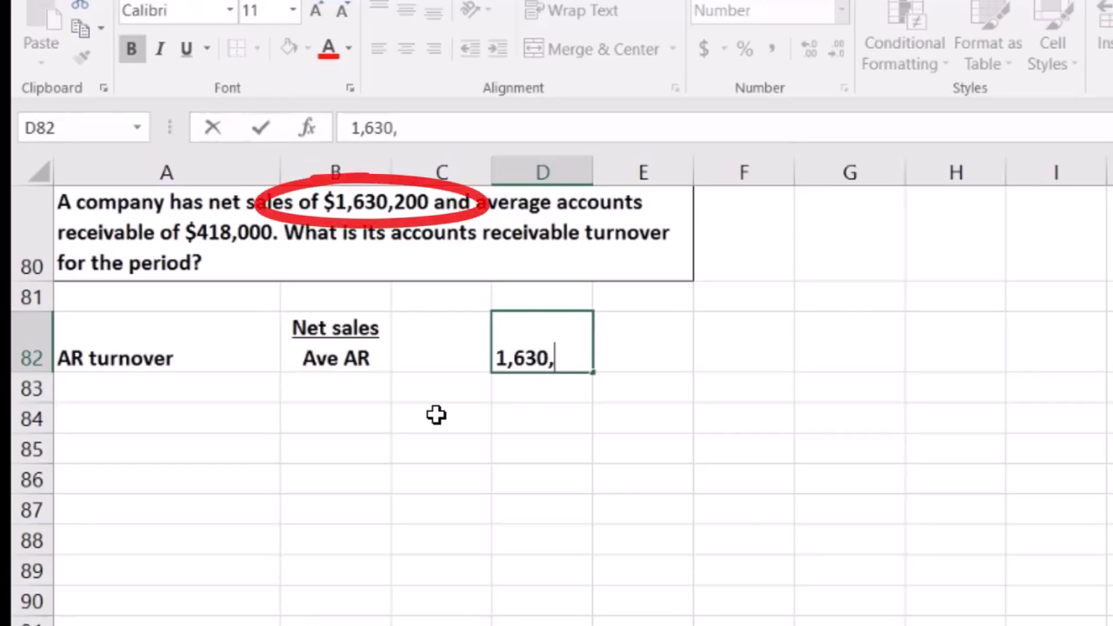
{"action": "type", "text": "20"}
{"action": "key", "text": "BackSpace"}
{"action": "type", "text": "200 "}
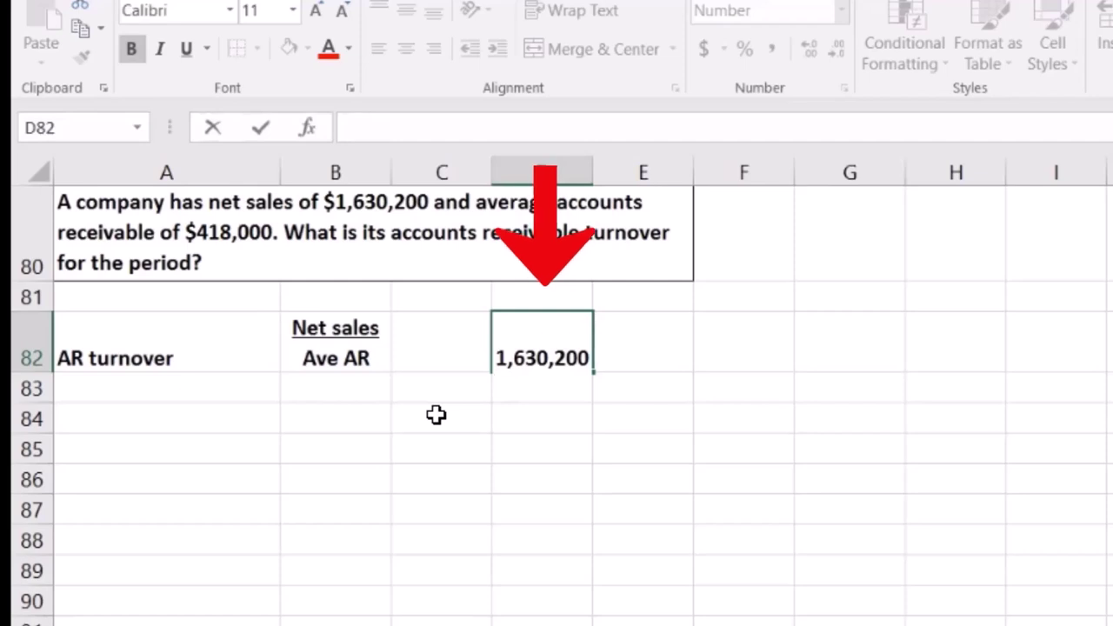
{"action": "type", "text": "4"}
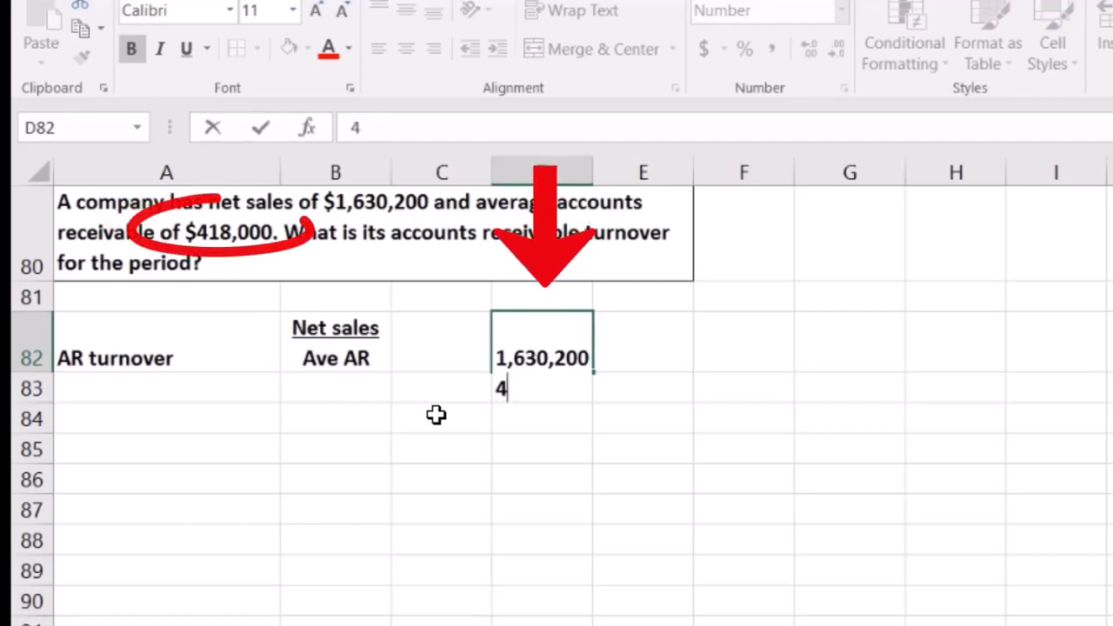
{"action": "type", "text": "18,000"}
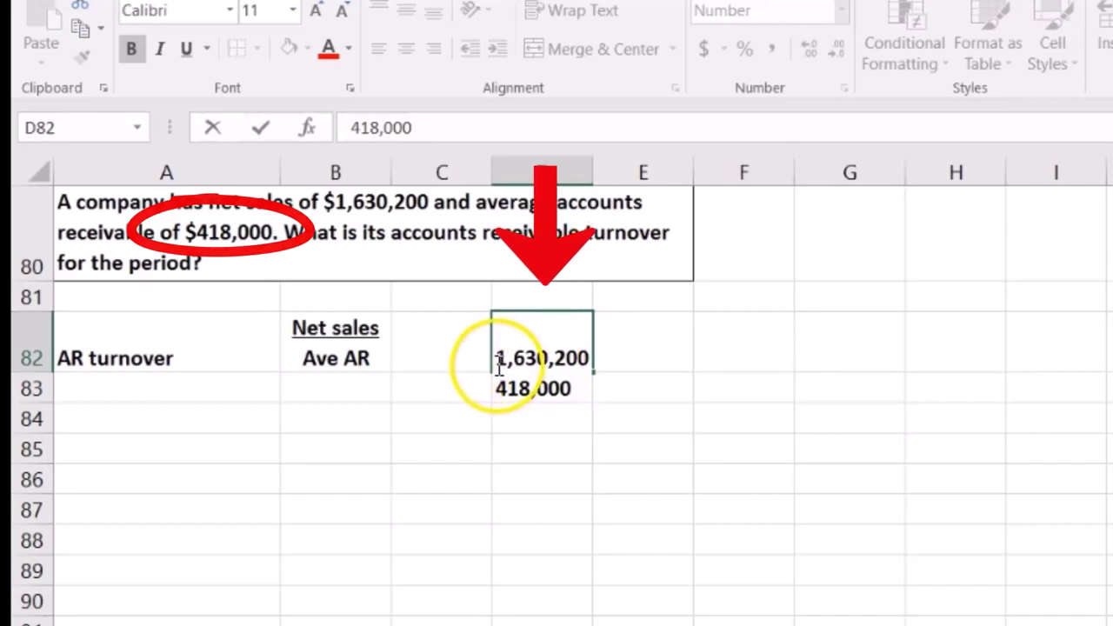
Step: Underline the 1,630,200 numerator in D82 and centre the cell's contents
{"action": "left_click_drag", "start_coordinate": [495, 374], "coordinate": [666, 372]}
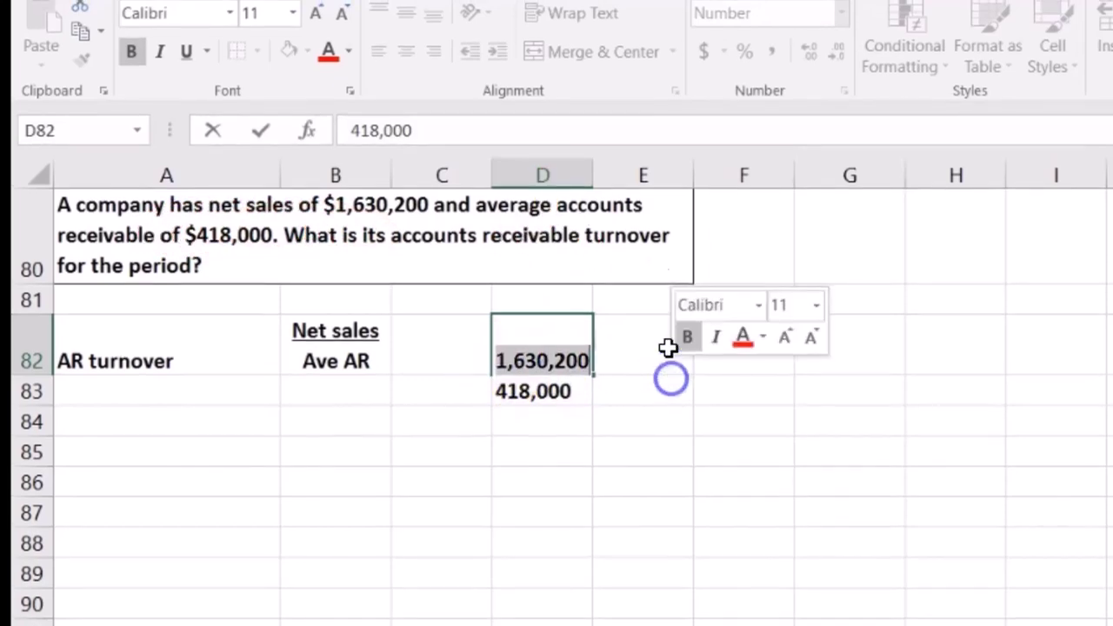
{"action": "left_click", "coordinate": [501, 359]}
{"action": "left_click_drag", "start_coordinate": [500, 430], "coordinate": [583, 430]}
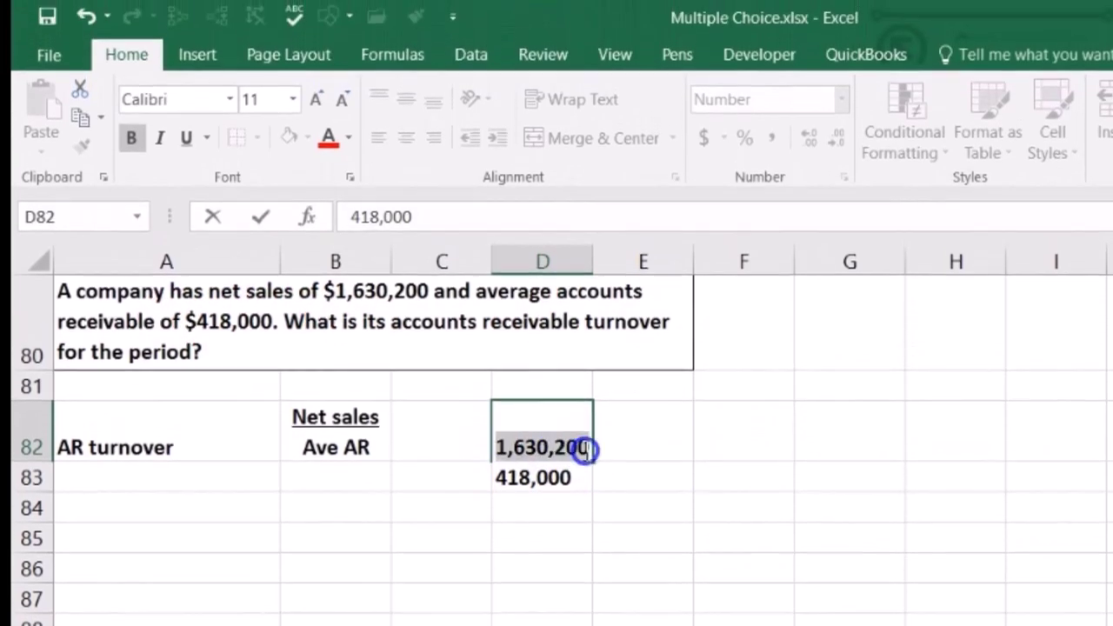
{"action": "left_click", "coordinate": [187, 121]}
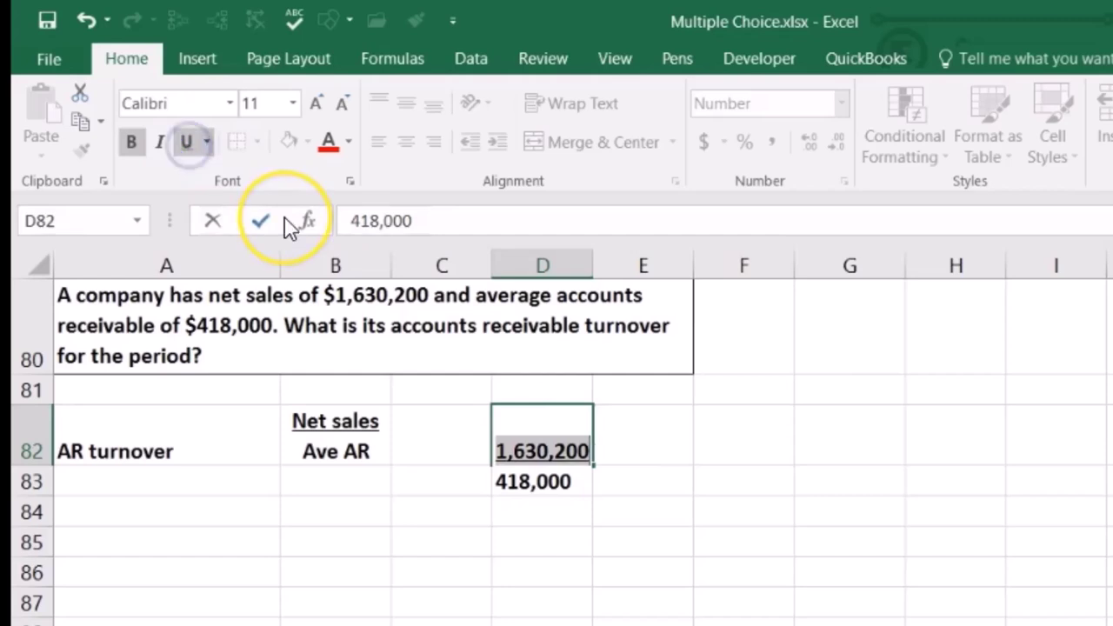
{"action": "key", "text": "Return"}
{"action": "key", "text": "Up"}
{"action": "left_click", "coordinate": [406, 142]}
Step: Calculate the AR turnover in F82 with the formula =1630200/418000
{"action": "left_click", "coordinate": [727, 452]}
{"action": "type", "text": "=1630200/4180"}
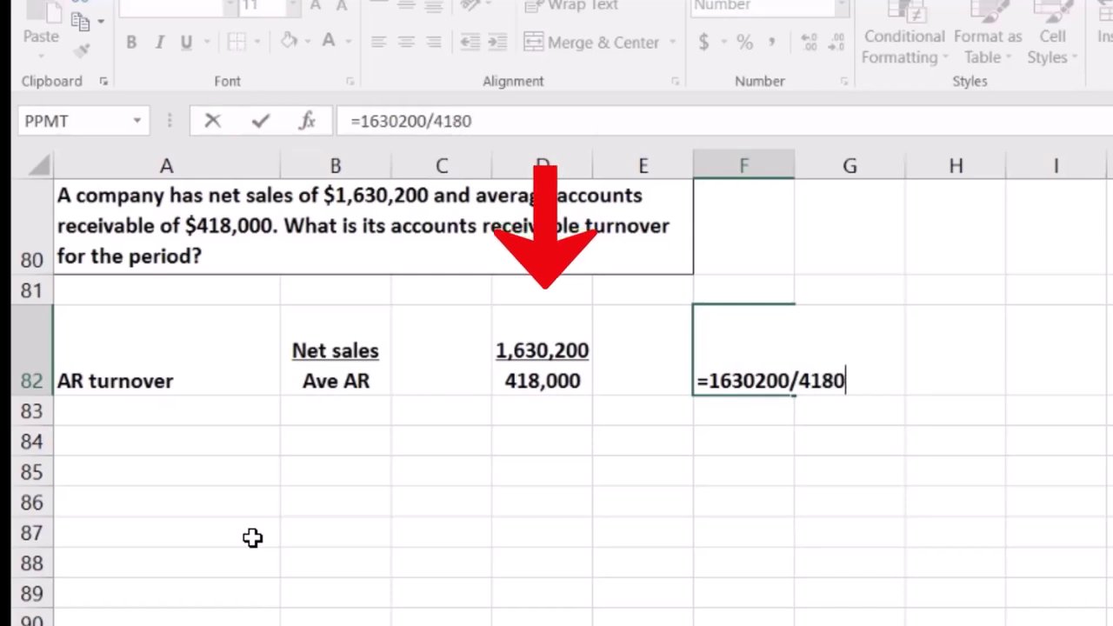
{"action": "type", "text": "00"}
{"action": "key", "text": "Return"}
{"action": "key", "text": "Up"}
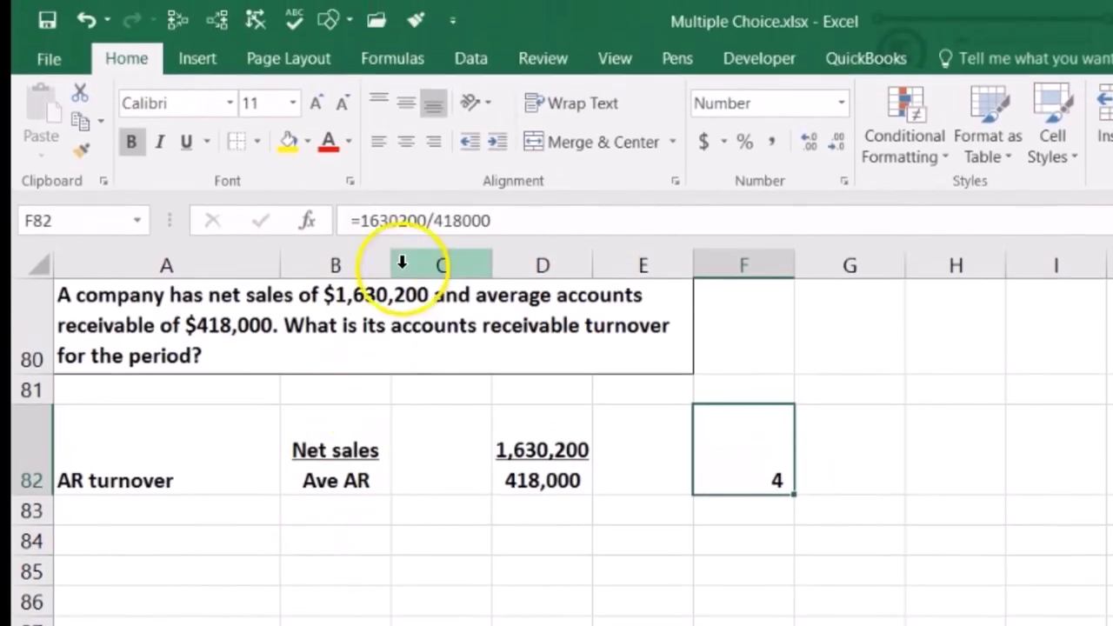
Step: Increase the decimals shown for the turnover result in F82 by two places
{"action": "left_click_drag", "start_coordinate": [420, 93], "coordinate": [435, 148]}
{"action": "left_click_drag", "start_coordinate": [399, 246], "coordinate": [398, 244]}
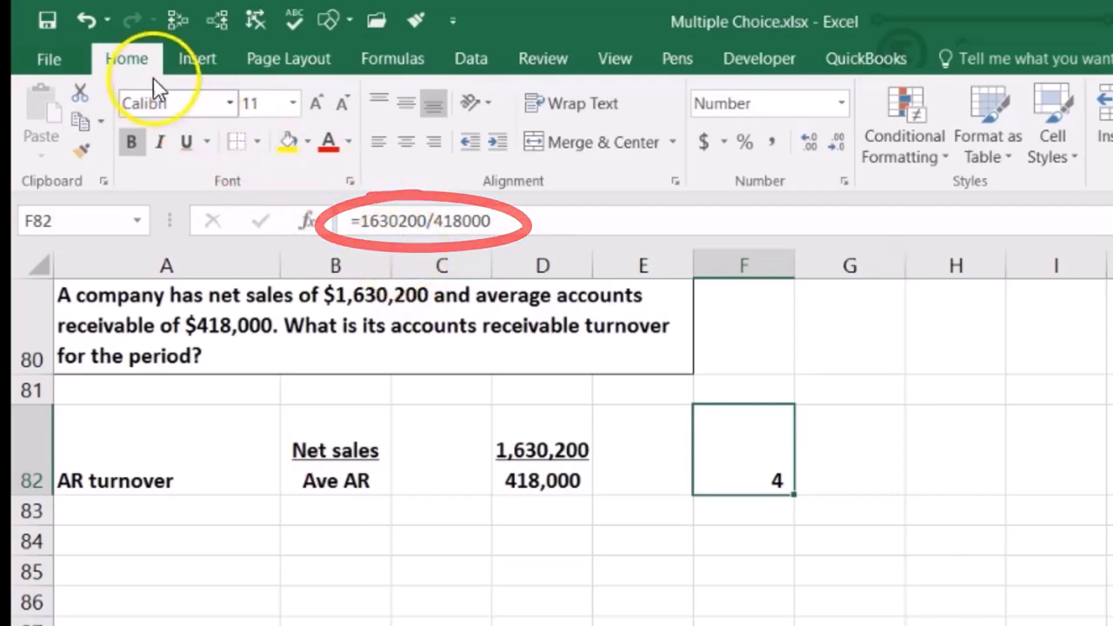
{"action": "left_click", "coordinate": [815, 141]}
{"action": "left_click", "coordinate": [816, 140]}
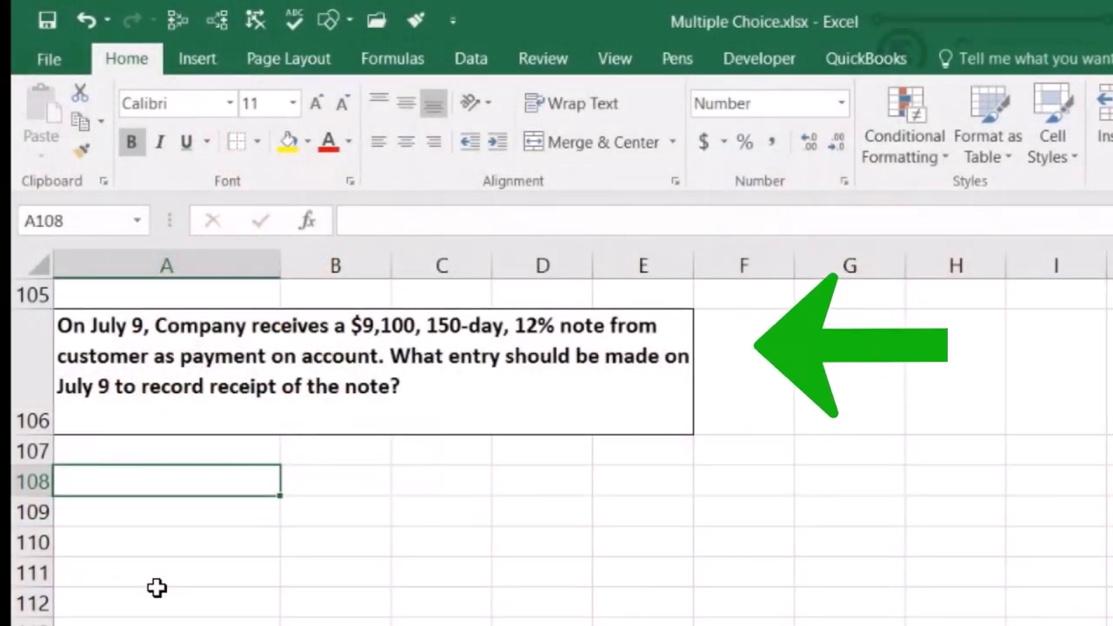
Step: Enter the credit line of the July 9 note entry: AR in A109 and -9100 in C109
{"action": "key", "text": "Down"}
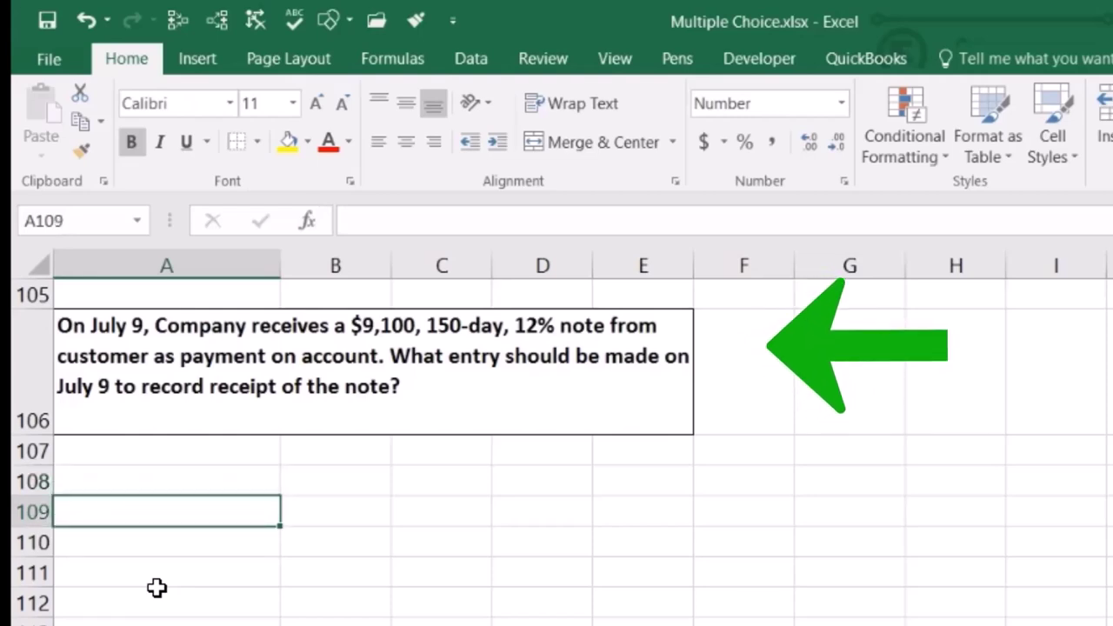
{"action": "type", "text": "AR"}
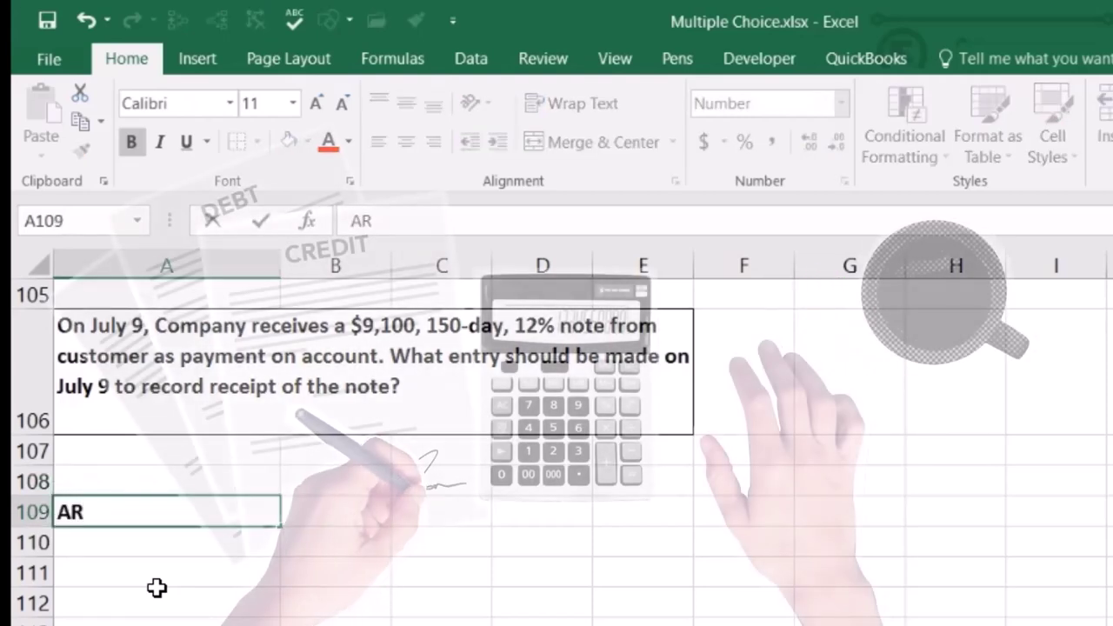
{"action": "key", "text": "Tab"}
{"action": "key", "text": "Tab"}
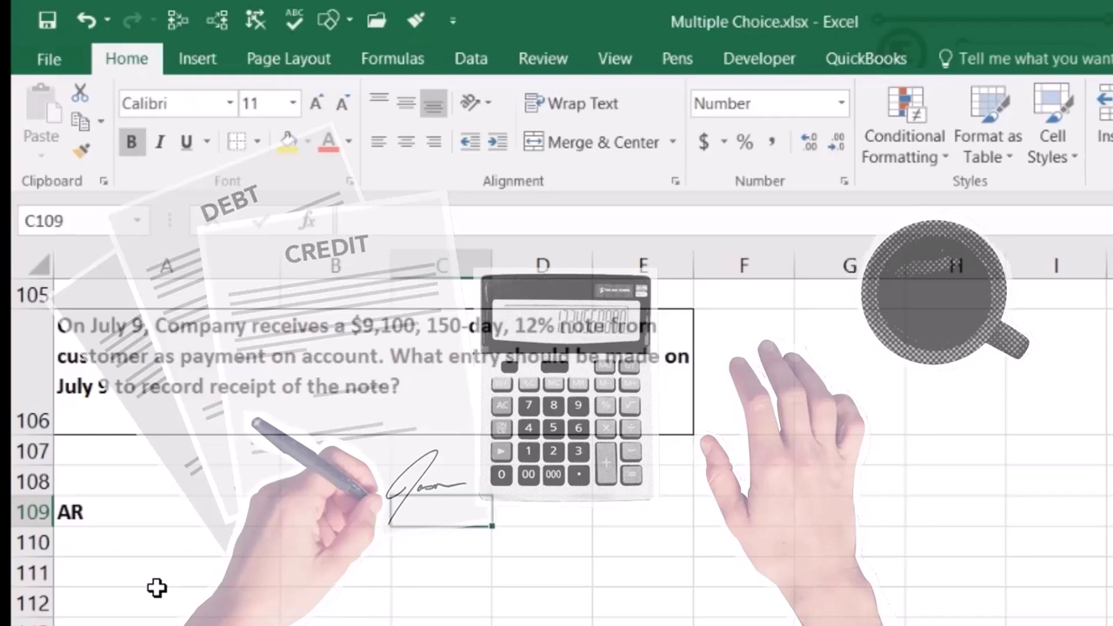
{"action": "type", "text": "-"}
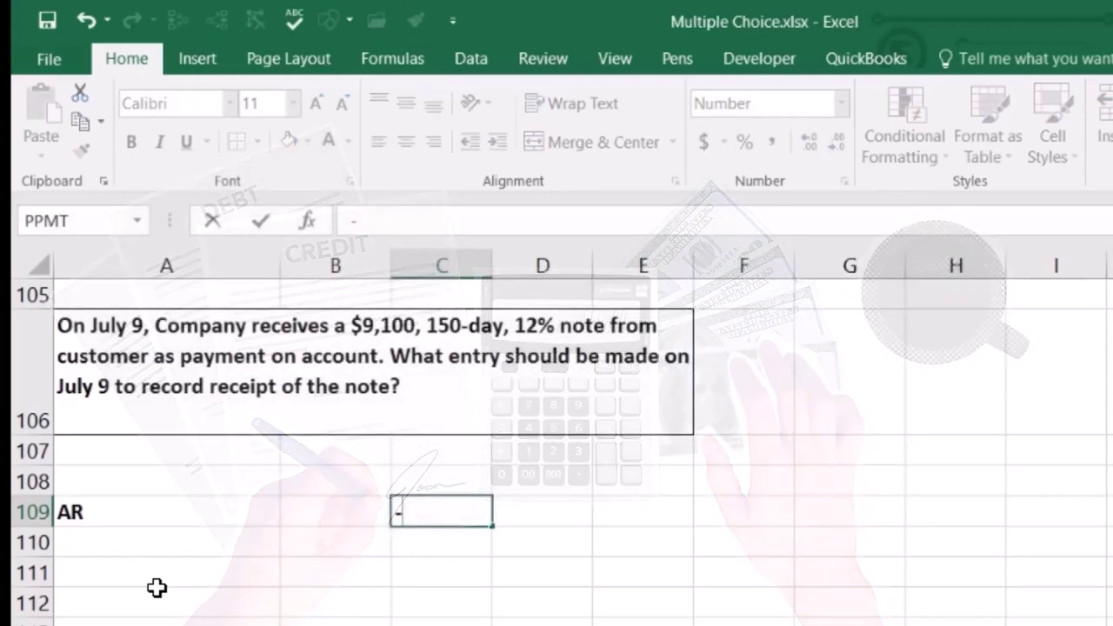
{"action": "type", "text": "9100"}
{"action": "key", "text": "Return"}
Step: Enter the debit amount in B108 as a formula that negates the AR credit in C109
{"action": "key", "text": "Up"}
{"action": "key", "text": "Up"}
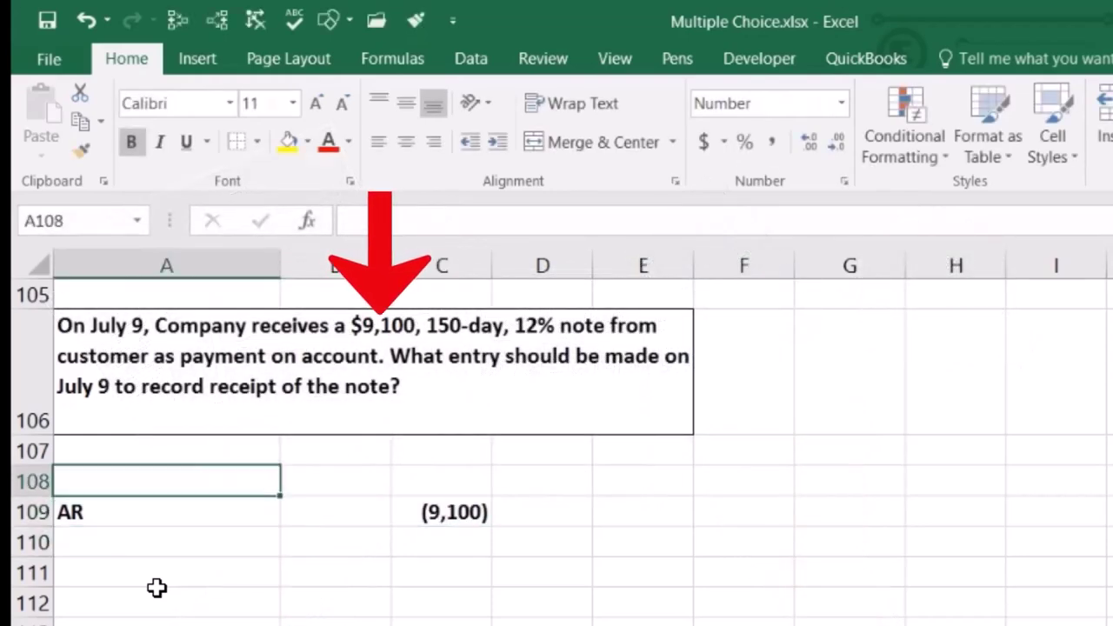
{"action": "key", "text": "Right"}
{"action": "type", "text": "-"}
{"action": "key", "text": "Down"}
{"action": "key", "text": "Right"}
{"action": "key", "text": "Return"}
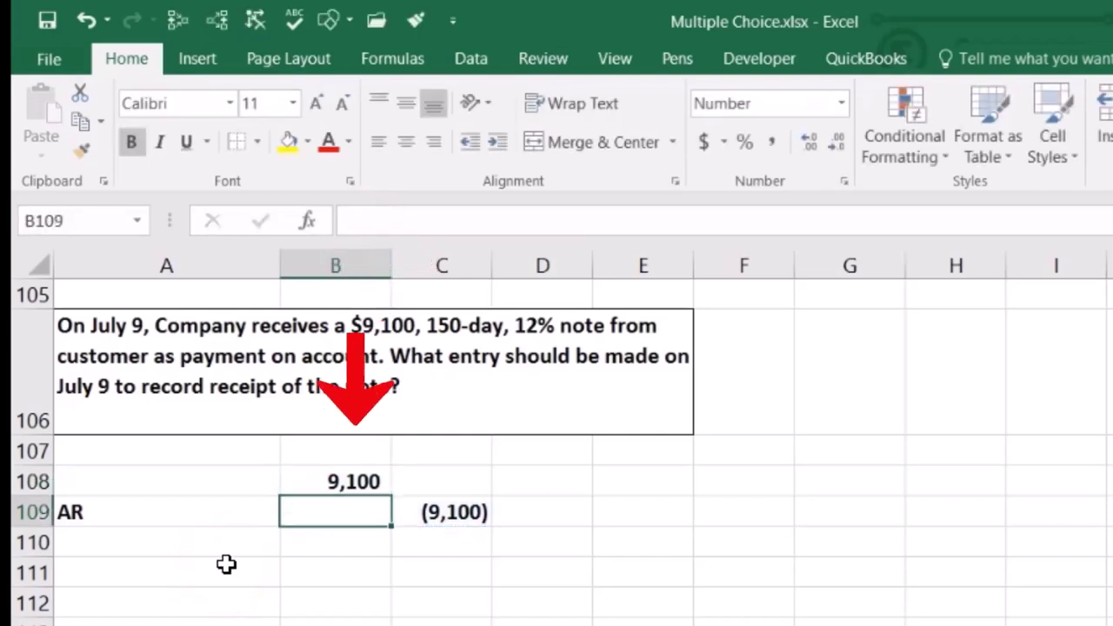
Step: Label the debit line of the July 9 entry Note receivable in A108
{"action": "key", "text": "Left"}
{"action": "key", "text": "Up"}
{"action": "type", "text": "NO"}
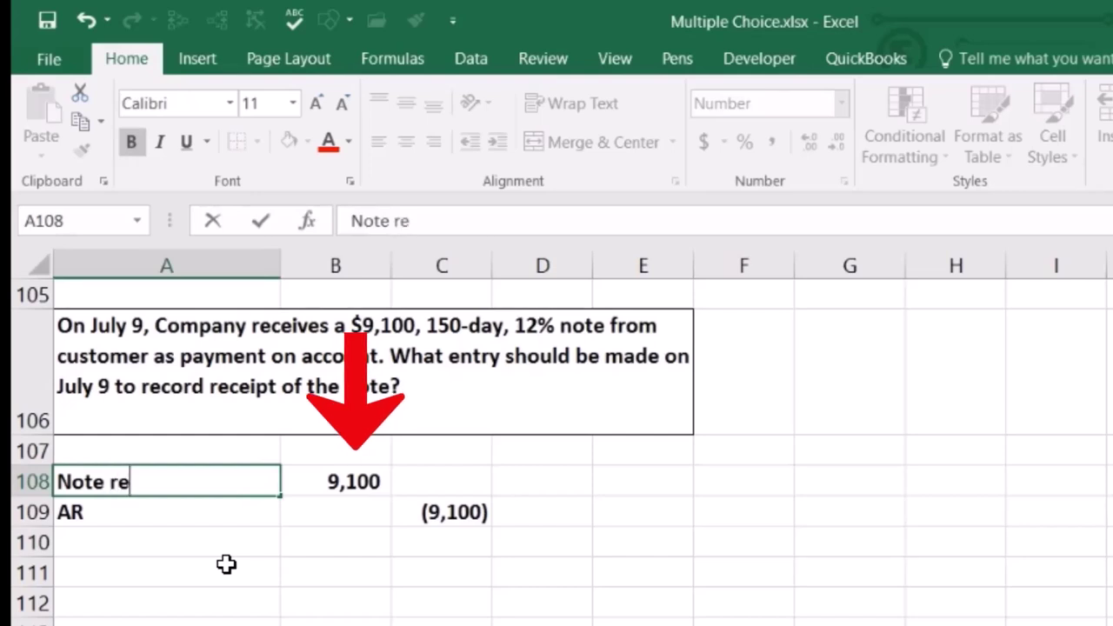
{"action": "type", "text": "te receivabel"}
{"action": "key", "text": "BackSpace"}
{"action": "key", "text": "BackSpace"}
{"action": "type", "text": "le"}
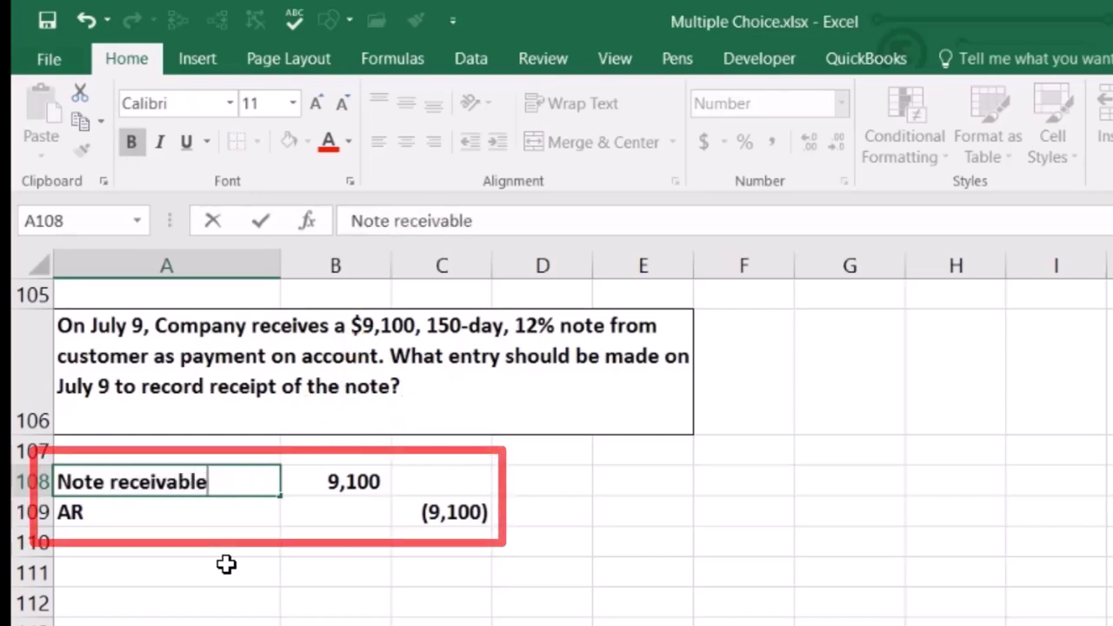
{"action": "key", "text": "Return"}
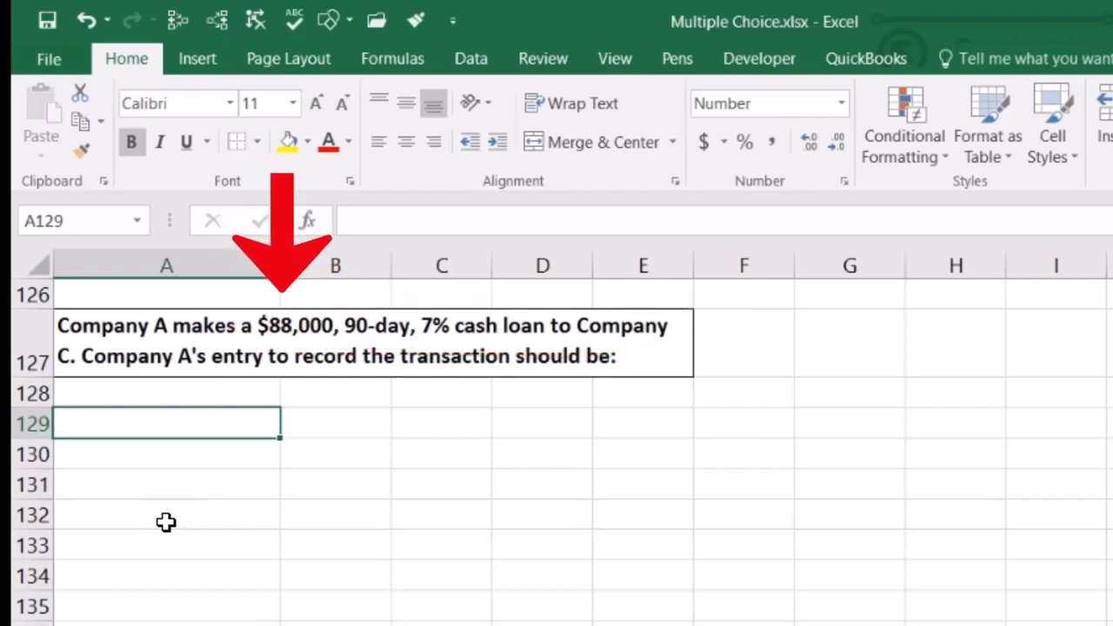
Step: Enter the credit line of Company A's loan entry: Cash in A130 and -88,000 in C130
{"action": "key", "text": "Down"}
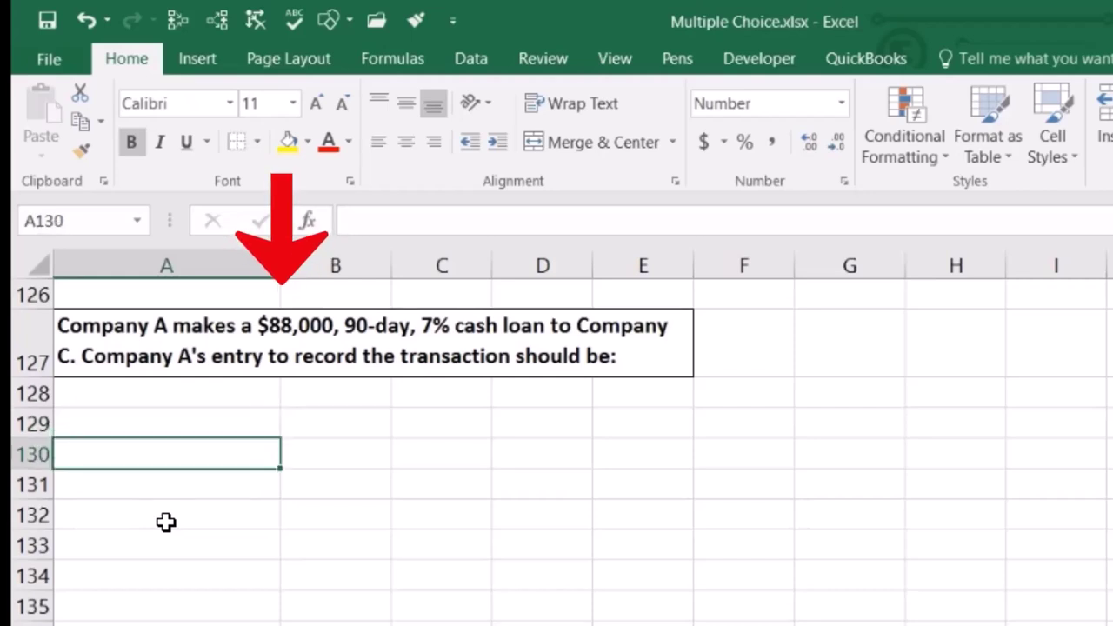
{"action": "type", "text": "Ca"}
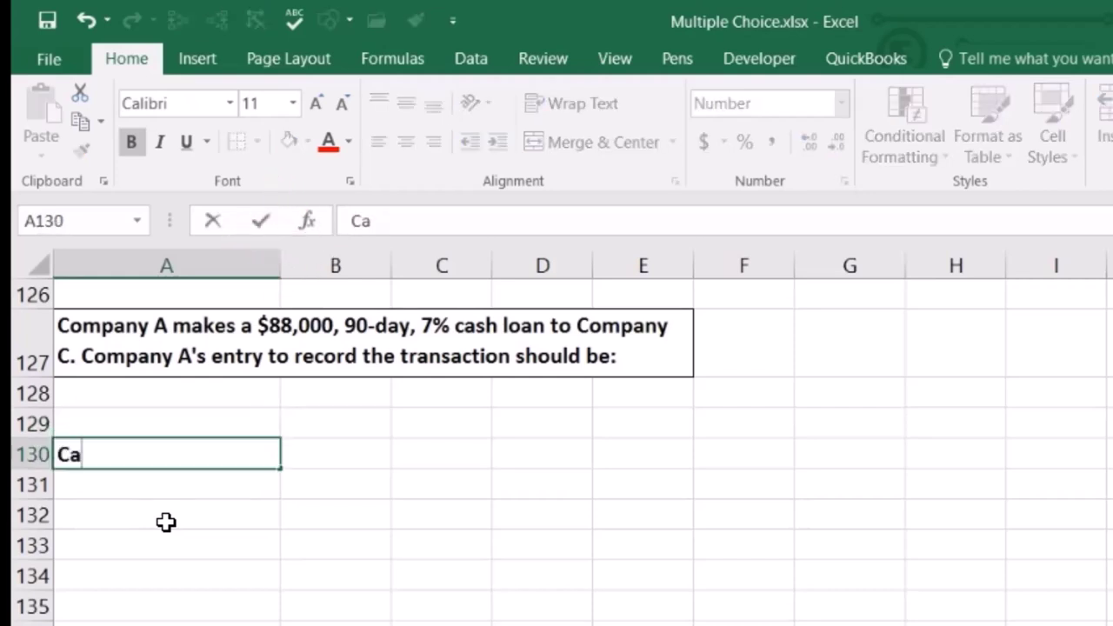
{"action": "key", "text": "Tab"}
{"action": "key", "text": "Tab"}
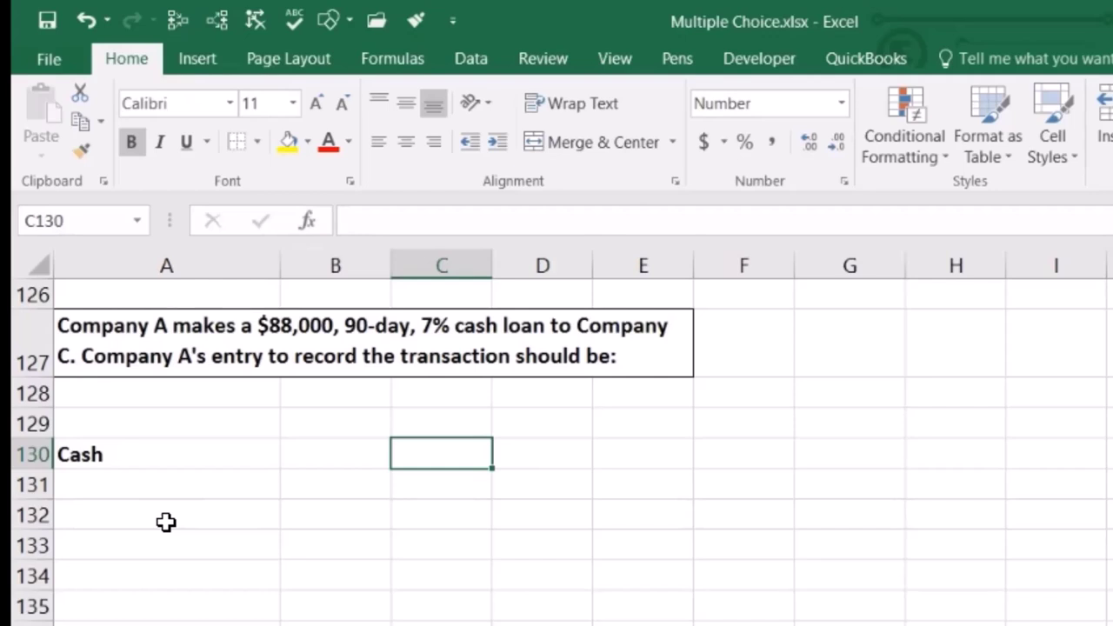
{"action": "type", "text": "8"}
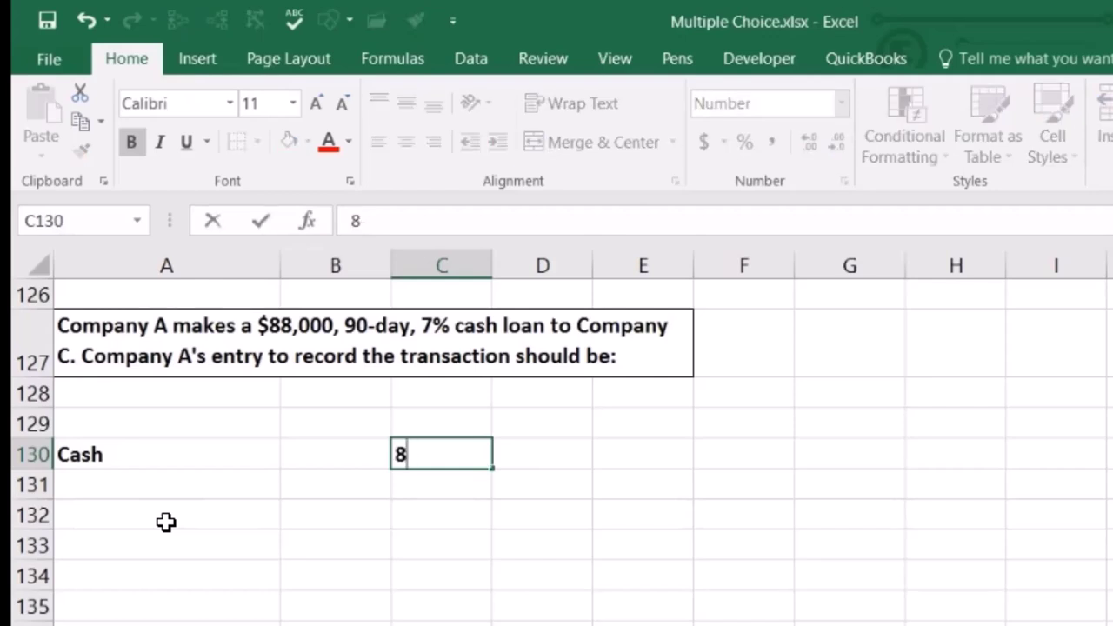
{"action": "type", "text": "8,000"}
{"action": "key", "text": "Return"}
Step: Enter the debit amount in B129 as a formula that negates the cash credit in C130
{"action": "key", "text": "Tab"}
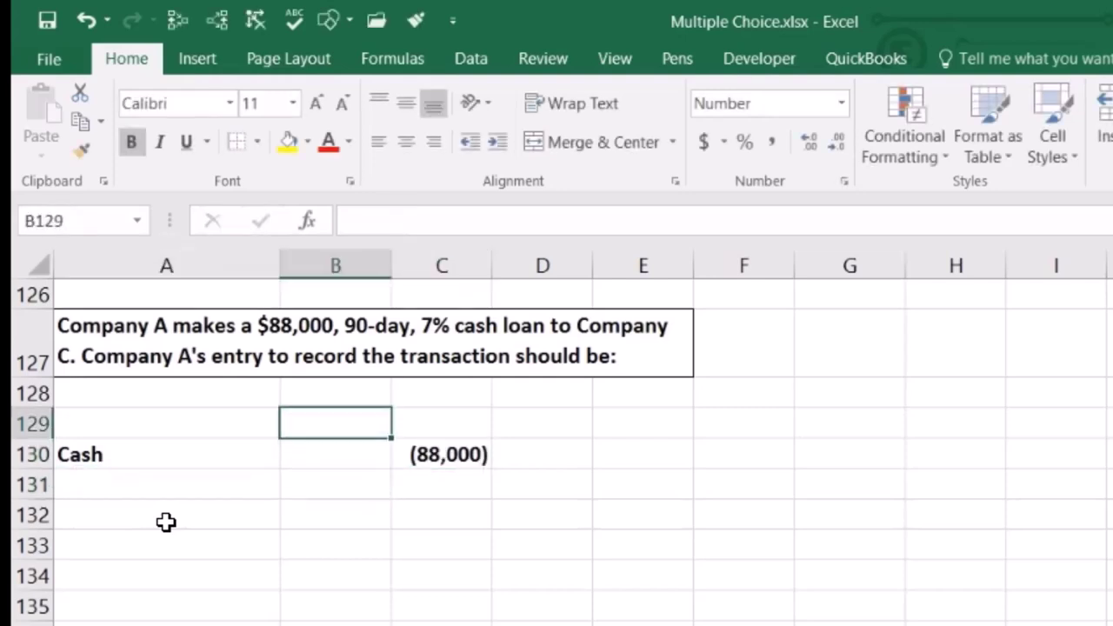
{"action": "type", "text": "-"}
{"action": "key", "text": "Down"}
{"action": "key", "text": "Right"}
{"action": "key", "text": "Return"}
Step: Label the debit line of the loan entry Note receivable in A129
{"action": "key", "text": "Up"}
{"action": "key", "text": "Left"}
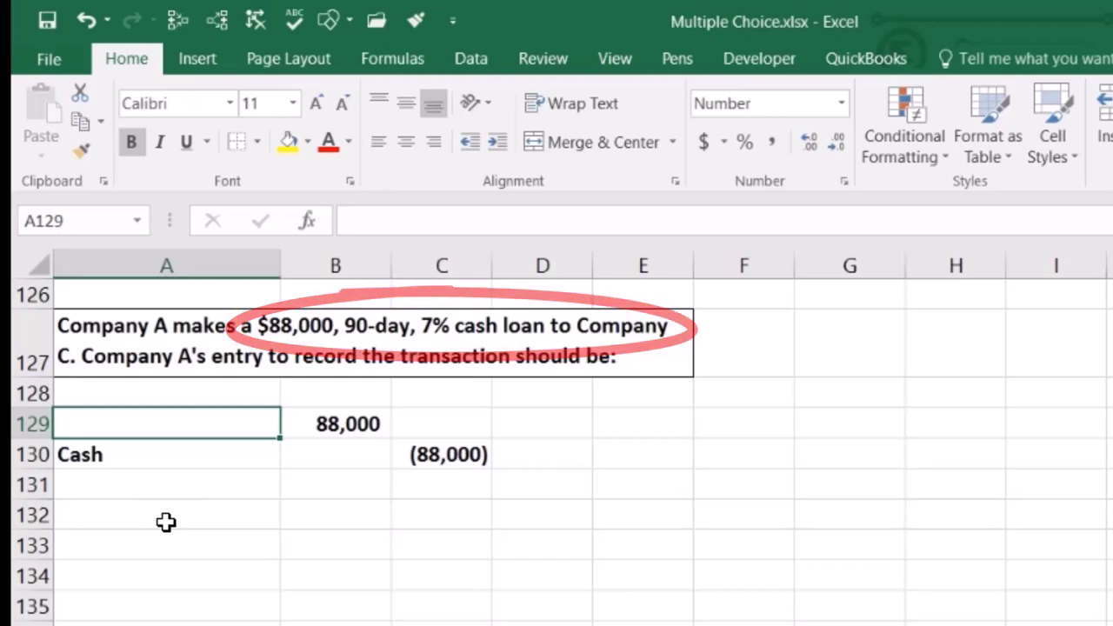
{"action": "type", "text": "NO"}
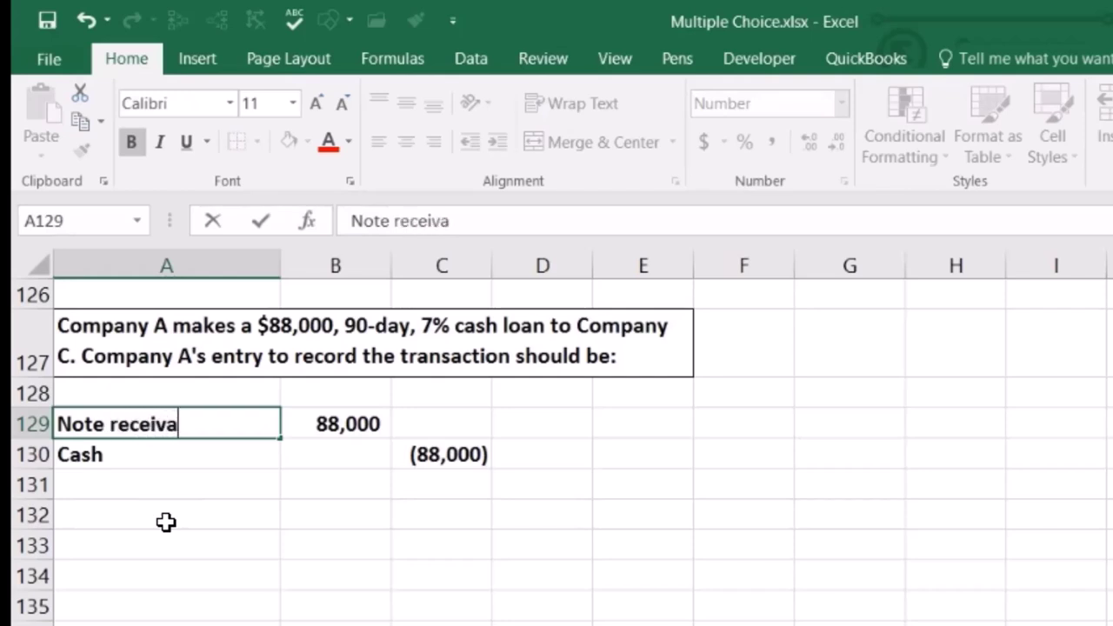
{"action": "key", "text": "Return"}
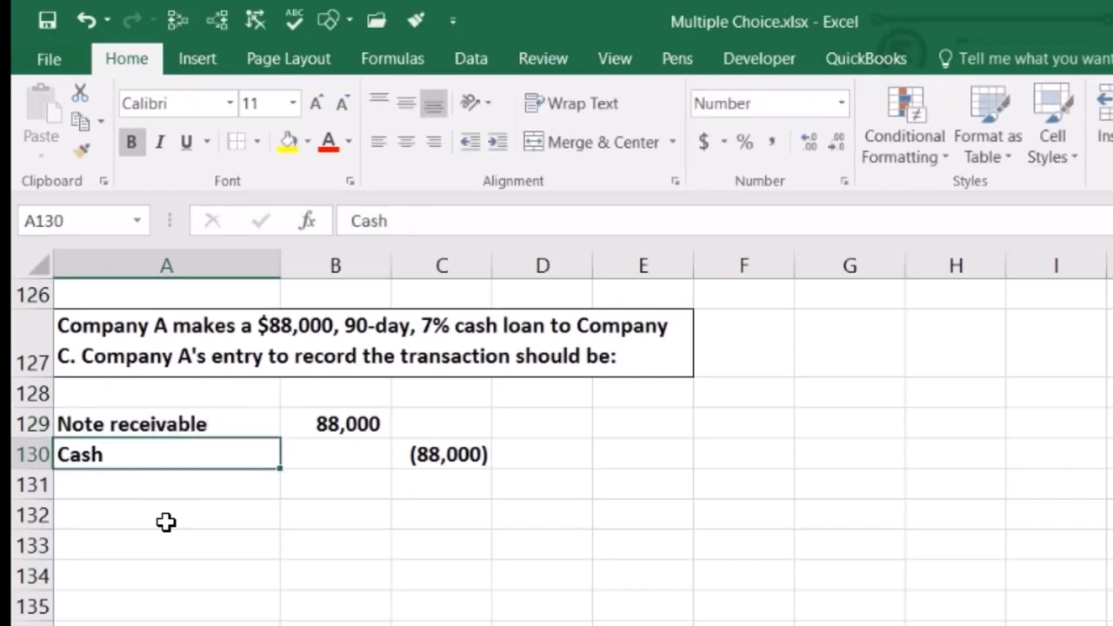